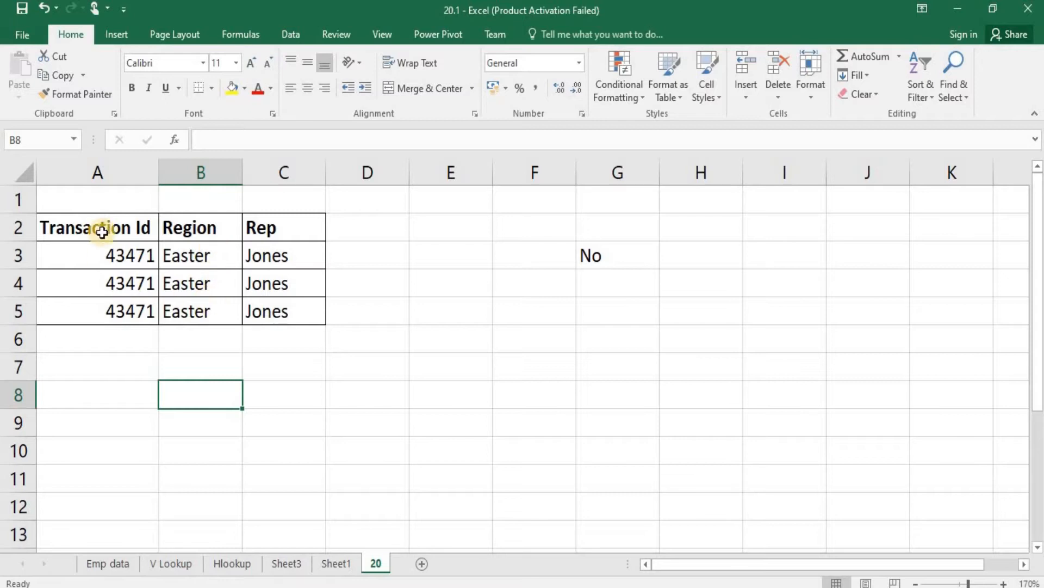
# Step: Enter a COLUMNS formula in cell B7 that counts the columns of the table in A2:C5
pyautogui.moveTo(98, 227); pyautogui.dragTo(281, 309)
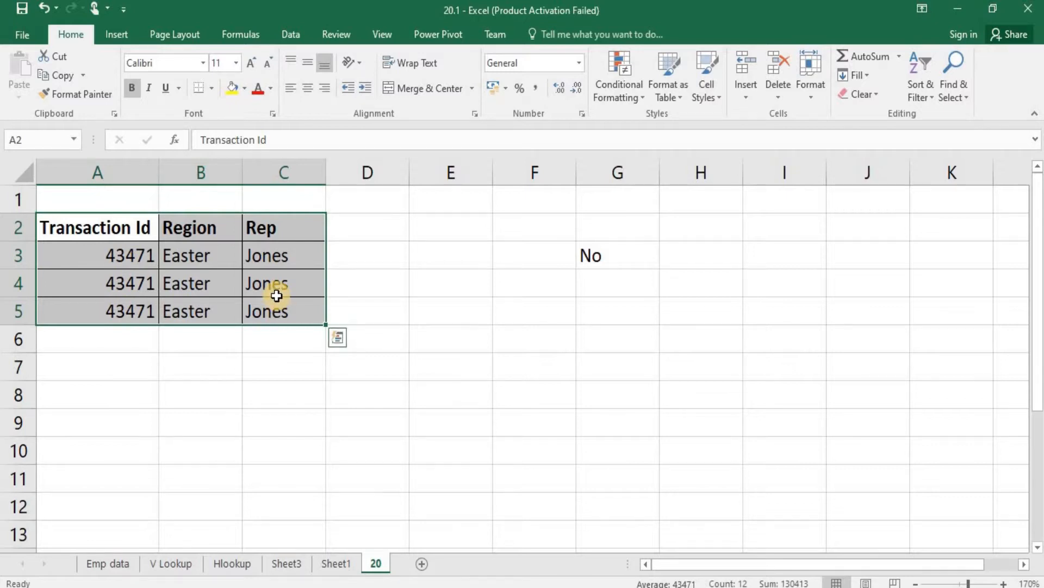
pyautogui.click(188, 226)
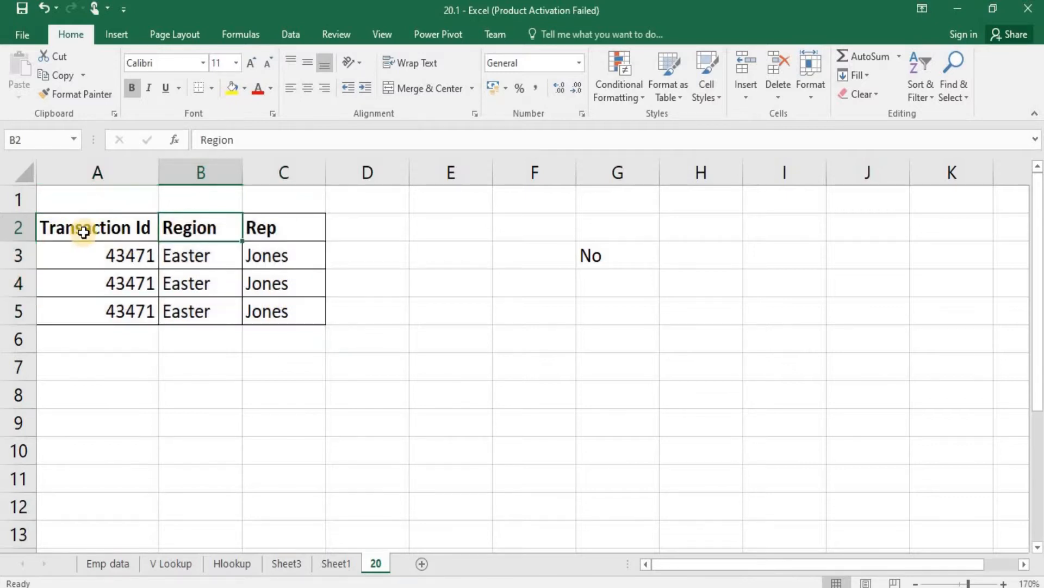
pyautogui.click(205, 366)
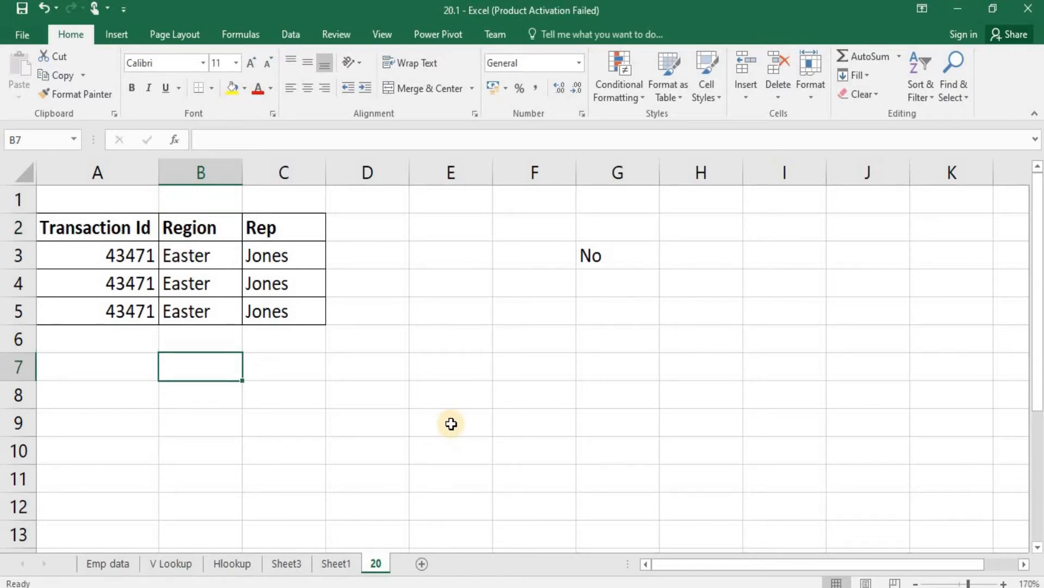
pyautogui.write('=couk')
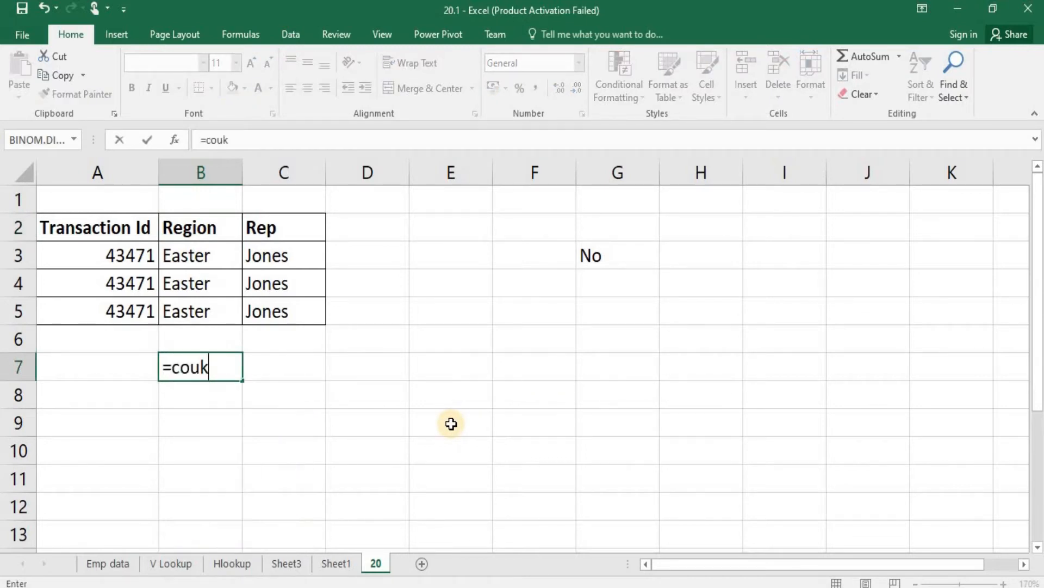
pyautogui.press('BackSpace')
pyautogui.press('BackSpace')
pyautogui.write('l')
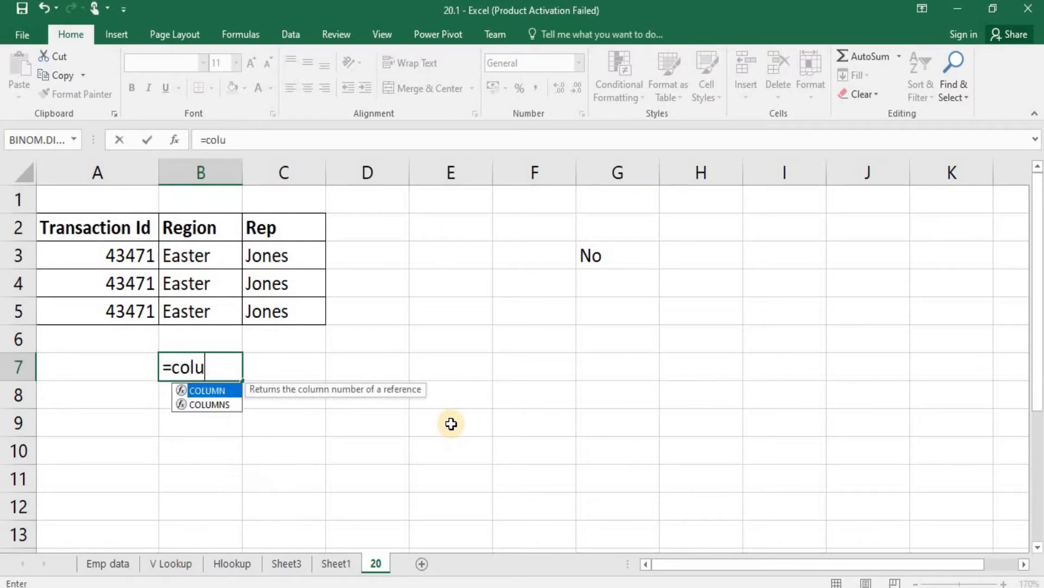
pyautogui.write('u')
pyautogui.press('Down')
pyautogui.press('Tab')
pyautogui.press('Up')
pyautogui.press('Up')
pyautogui.press('Right')
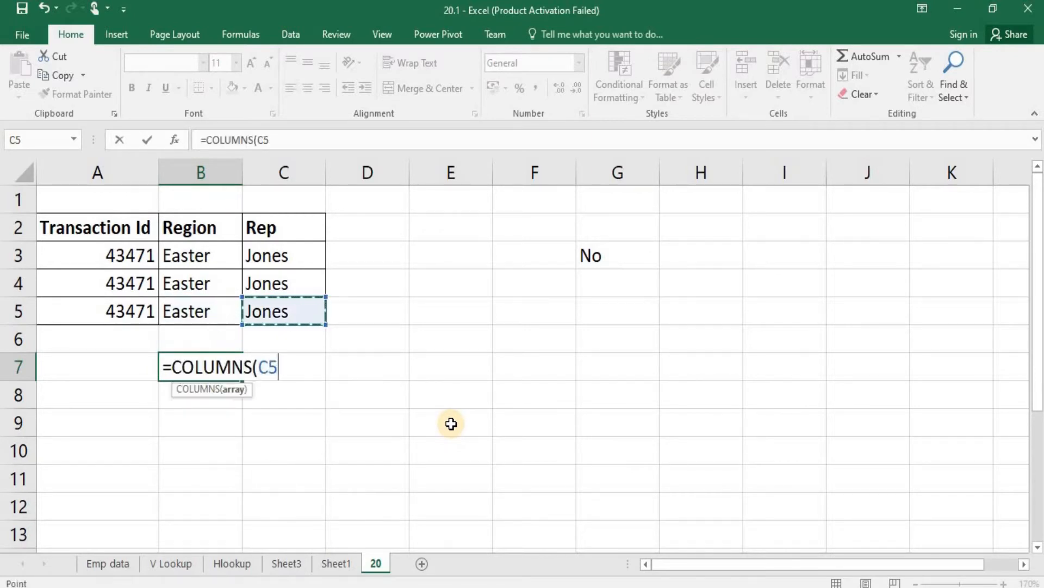
pyautogui.hotkey('shift', 'Up')
pyautogui.hotkey('shift', 'Up')
pyautogui.hotkey('shift', 'Up')
pyautogui.hotkey('shift', 'Left')
pyautogui.hotkey('shift', 'Left')
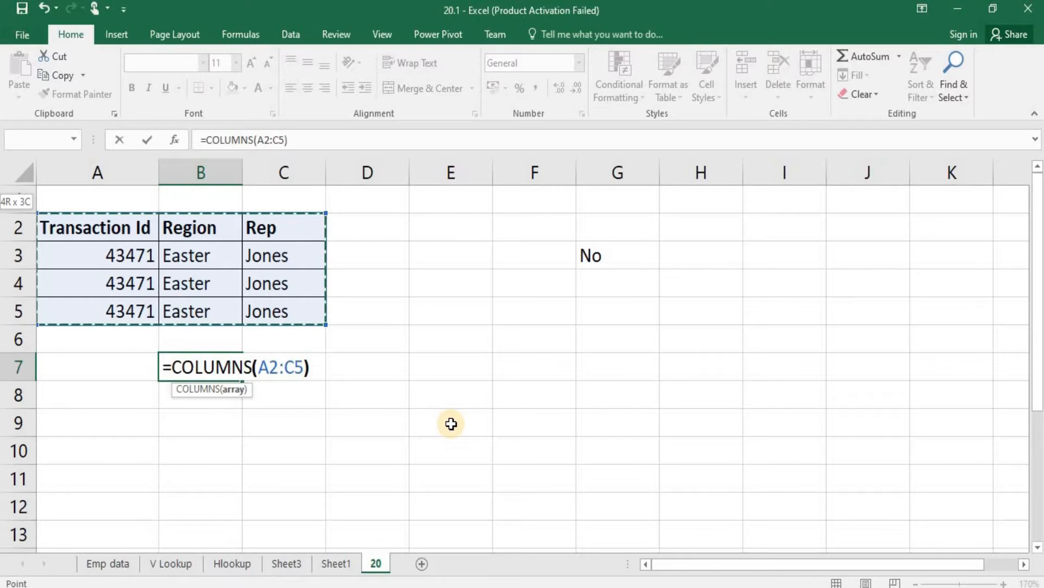
pyautogui.press('Return')
pyautogui.press('Up')
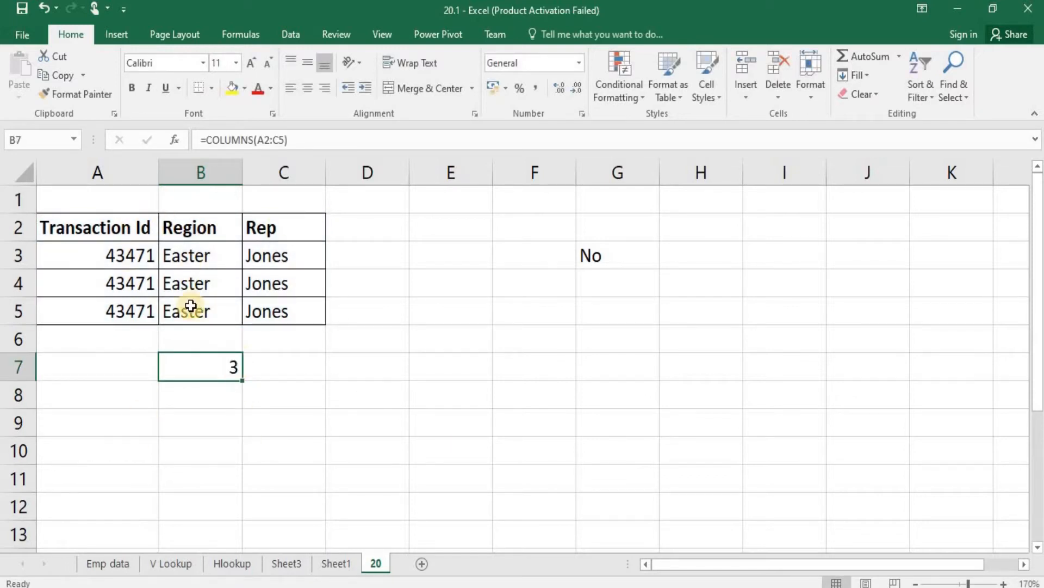
# Step: Enter a ROWS formula in cell B8 that counts the rows of the table in A2:C5
pyautogui.click(207, 398)
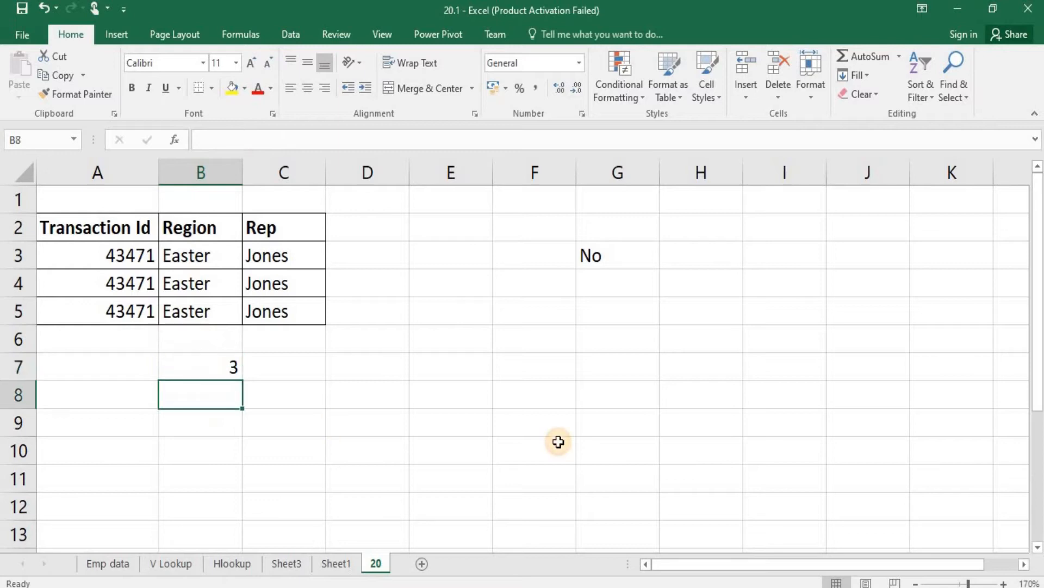
pyautogui.write('=')
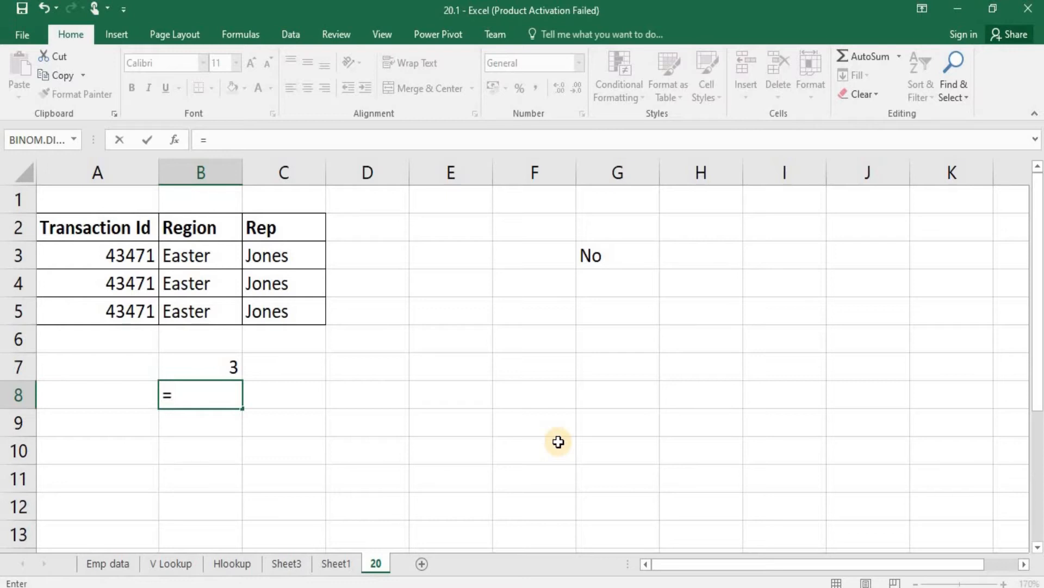
pyautogui.write('rows')
pyautogui.press('Tab')
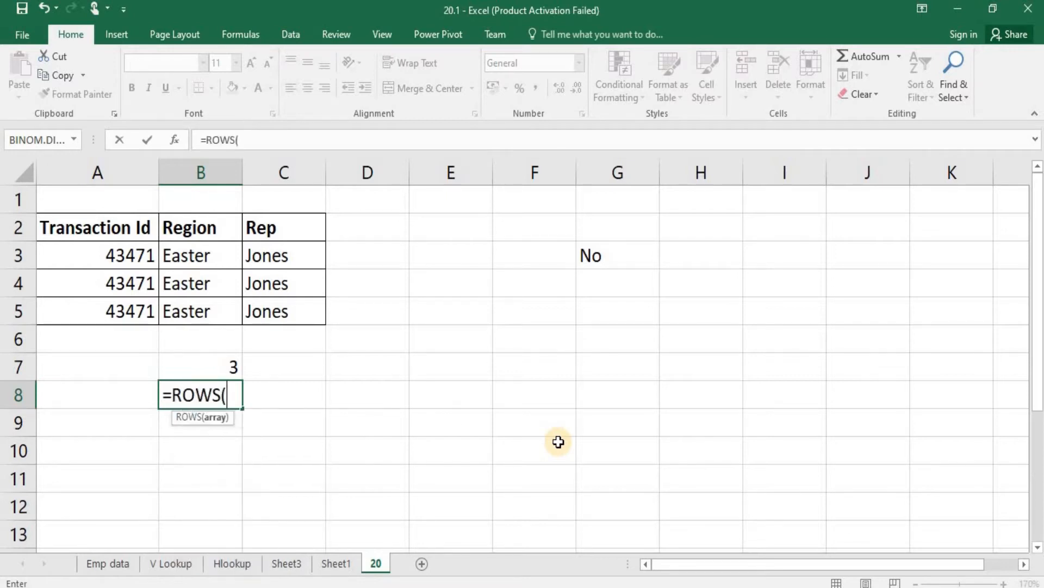
pyautogui.press('Up')
pyautogui.press('Left')
pyautogui.press('Up')
pyautogui.press('Up')
pyautogui.press('Up')
pyautogui.press('Down')
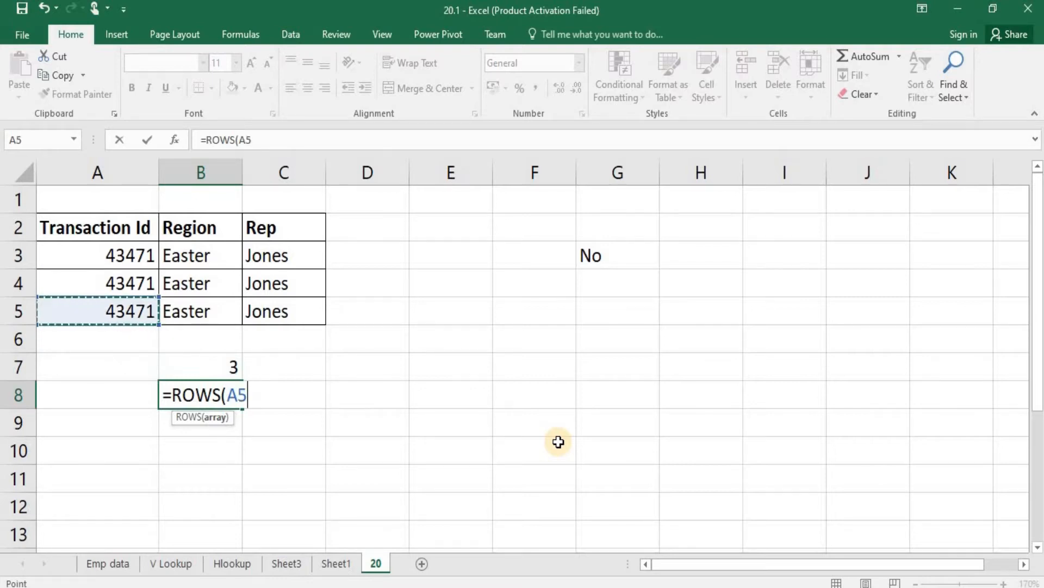
pyautogui.hotkey('shift', 'Right')
pyautogui.hotkey('shift', 'Up')
pyautogui.hotkey('shift', 'Right')
pyautogui.hotkey('shift', 'Up')
pyautogui.hotkey('shift', 'Up')
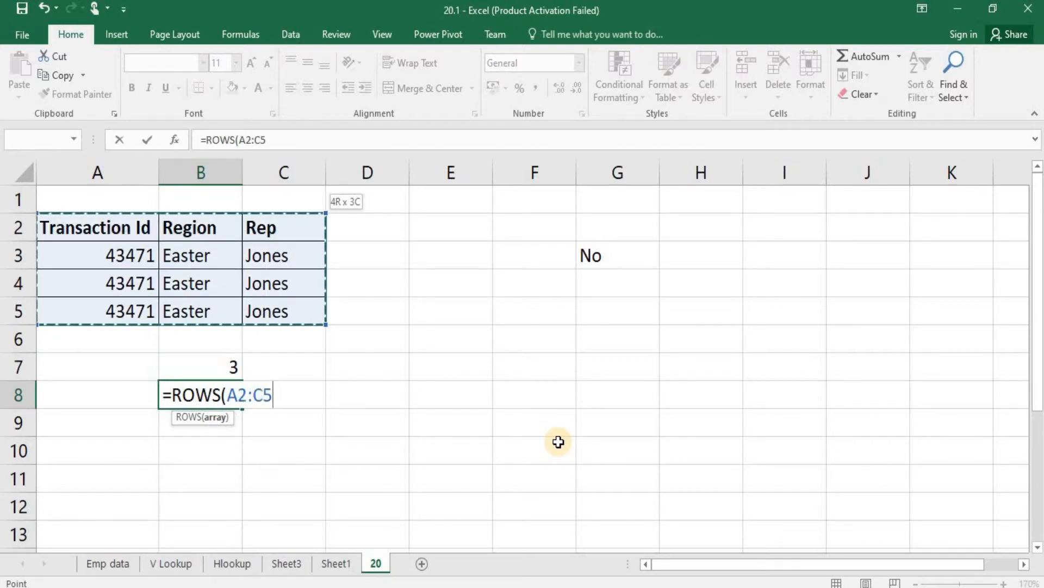
pyautogui.write(')')
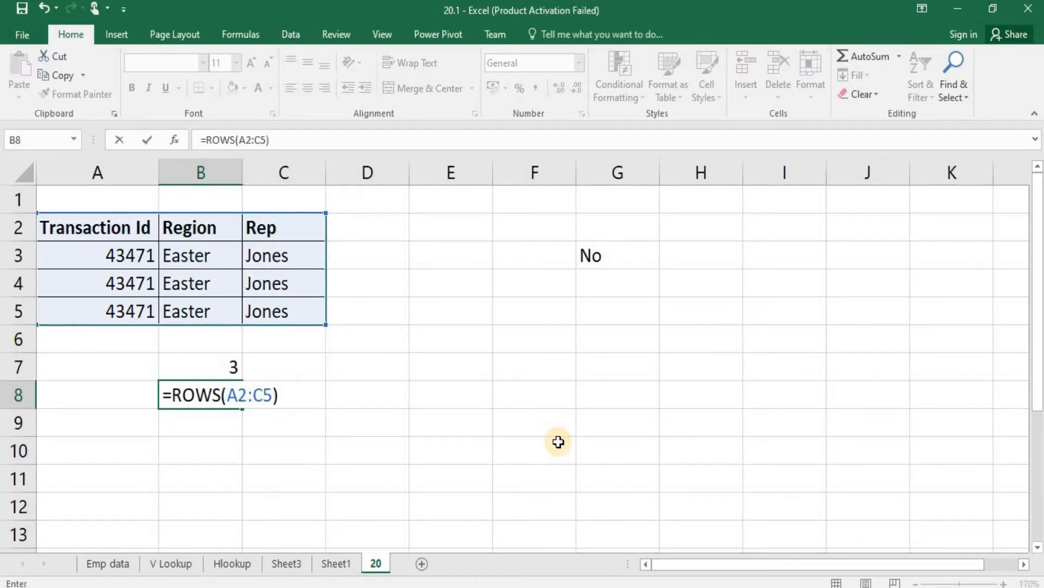
pyautogui.press('Return')
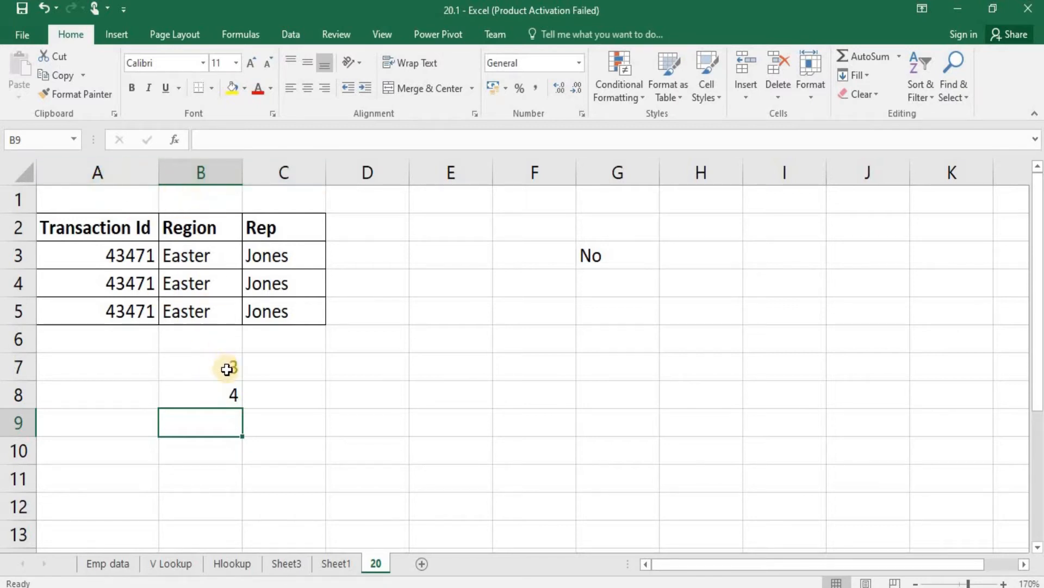
# Step: Clear the COLUMNS and ROWS formulas from B7:B8 and return to cell B7
pyautogui.moveTo(226, 366); pyautogui.dragTo(229, 395)
pyautogui.press('Delete')
pyautogui.press('Up')
pyautogui.press('Right')
pyautogui.press('Down')
pyautogui.press('Left')
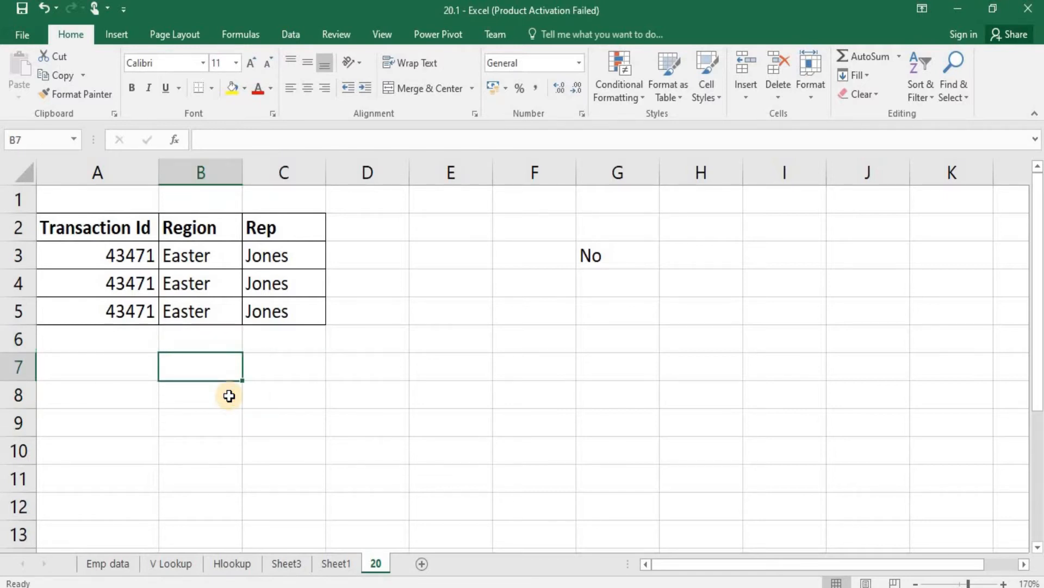
# Step: Enter a COLUMN formula in cell B7 that returns the column number of cell B3
pyautogui.write('=colu')
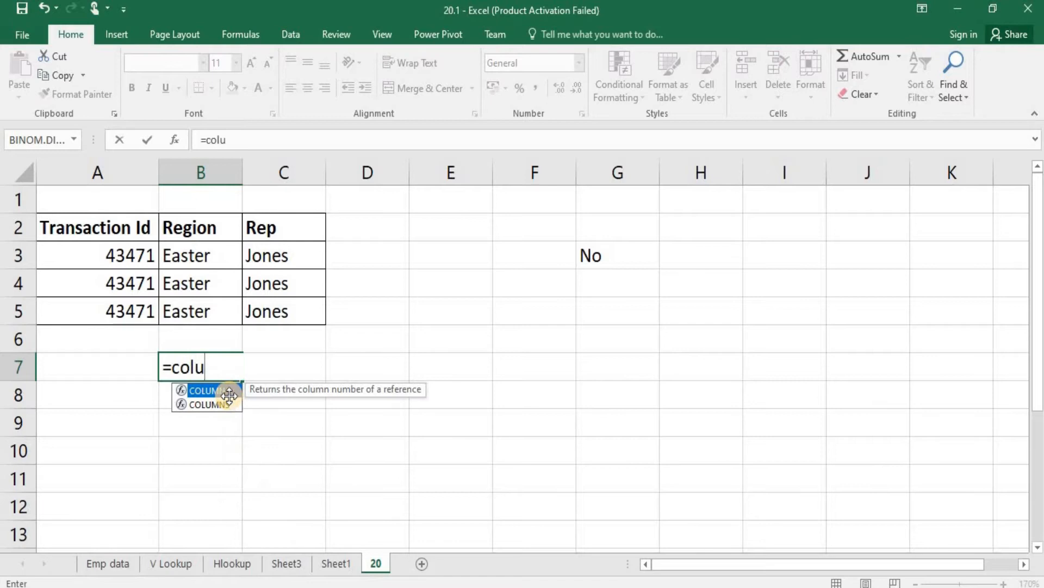
pyautogui.doubleClick(207, 391)
pyautogui.press('Up')
pyautogui.press('Up')
pyautogui.press('Up')
pyautogui.press('Up')
pyautogui.press('Up')
pyautogui.press('Down')
pyautogui.write(')')
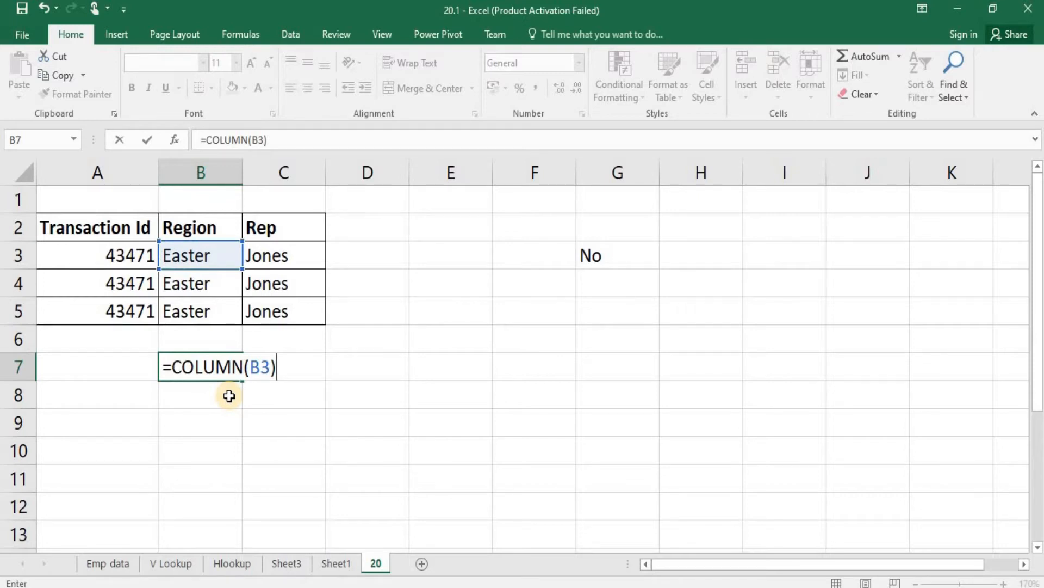
pyautogui.press('Return')
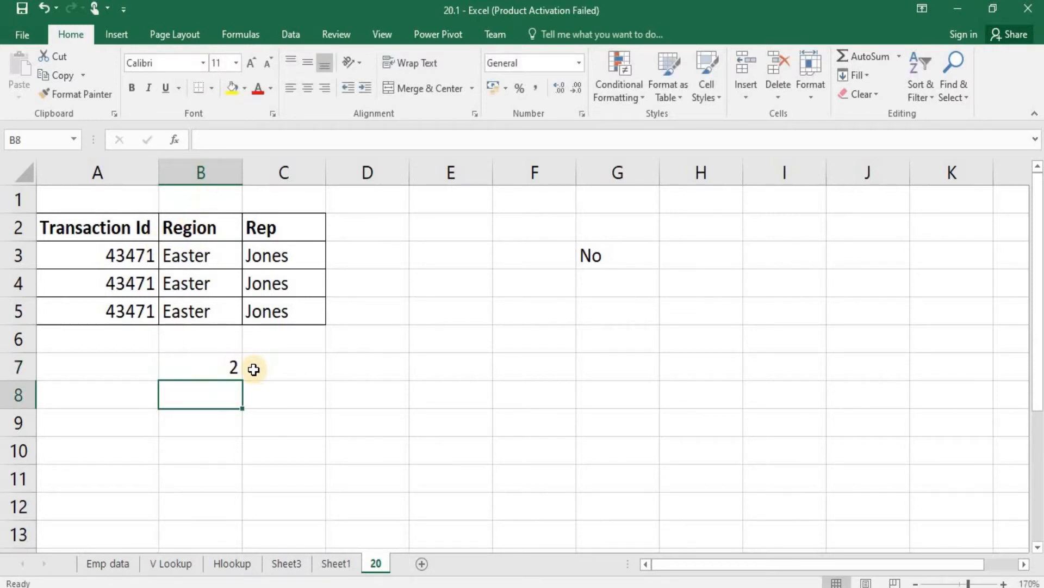
# Step: Enter a ROW formula in cell B8 that returns the row number of cell A4
pyautogui.write('=')
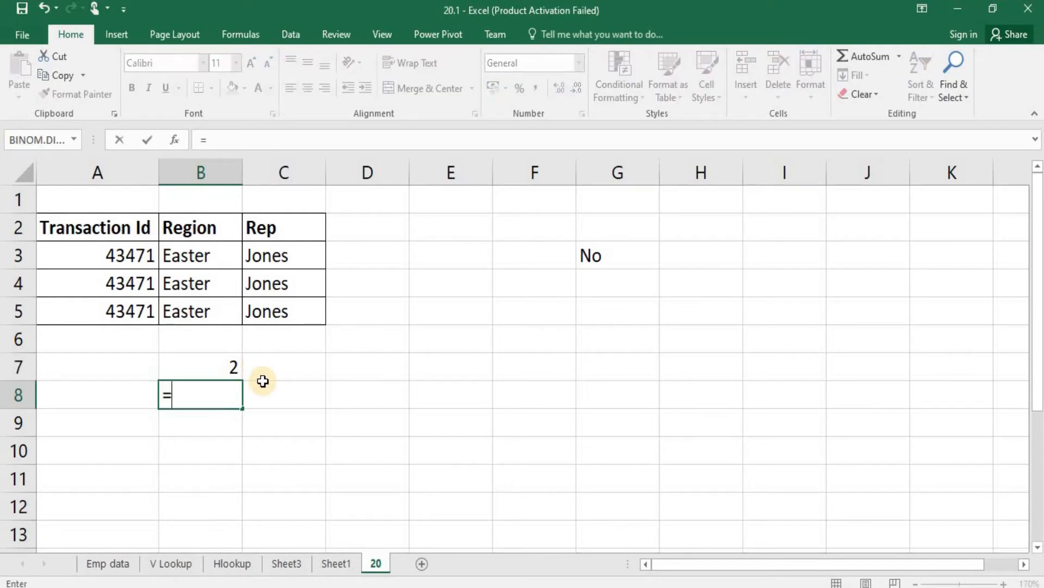
pyautogui.press('Escape')
pyautogui.write('=row')
pyautogui.press('Tab')
pyautogui.press('Left')
pyautogui.press('Up')
pyautogui.press('Up')
pyautogui.press('Up')
pyautogui.press('Up')
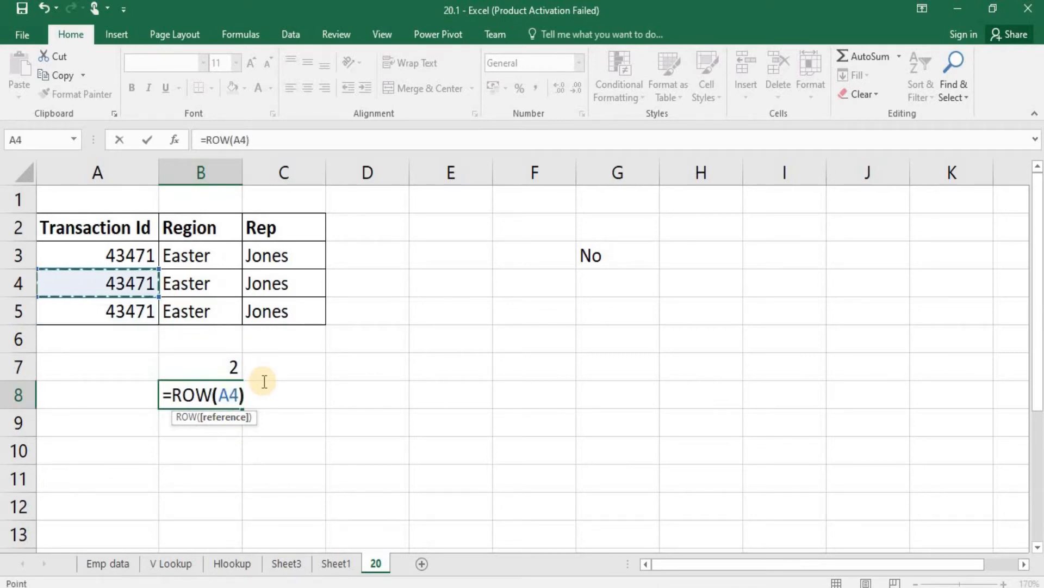
pyautogui.press('Return')
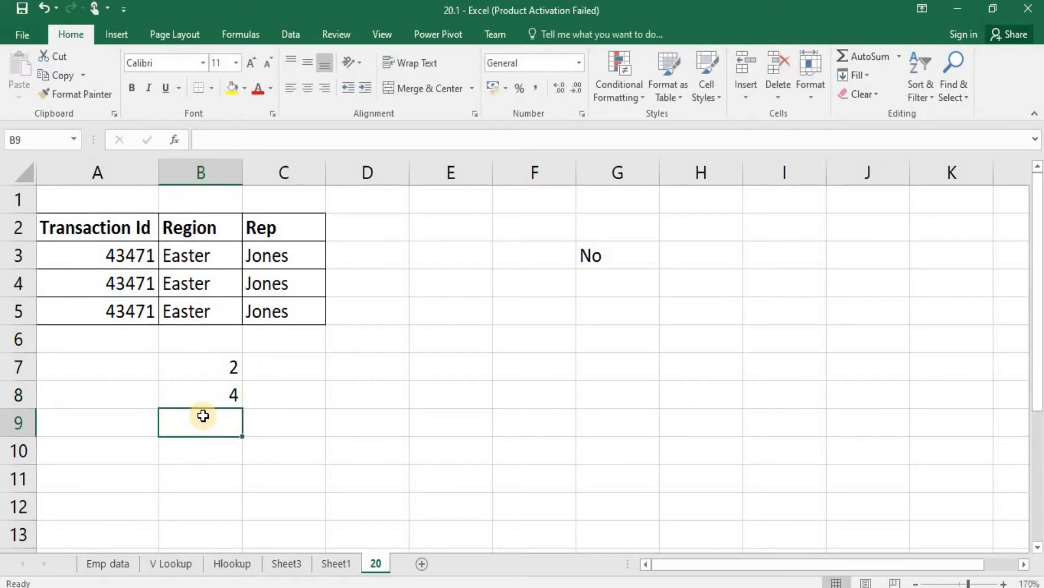
pyautogui.click(223, 387)
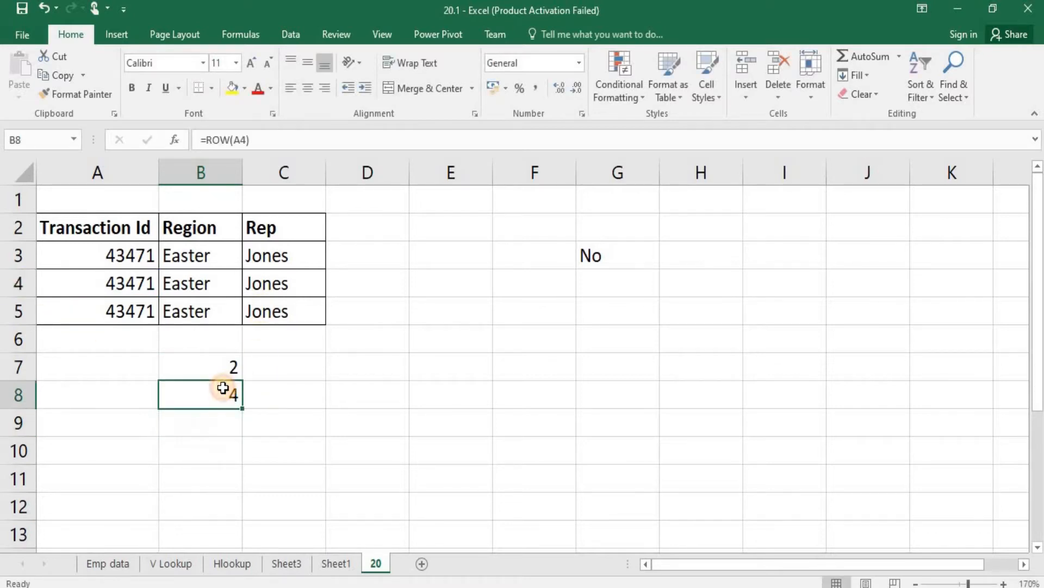
# Step: Enter a FORMULATEXT formula in cell G4 that shows the formula of cell G3 as text
pyautogui.click(612, 249)
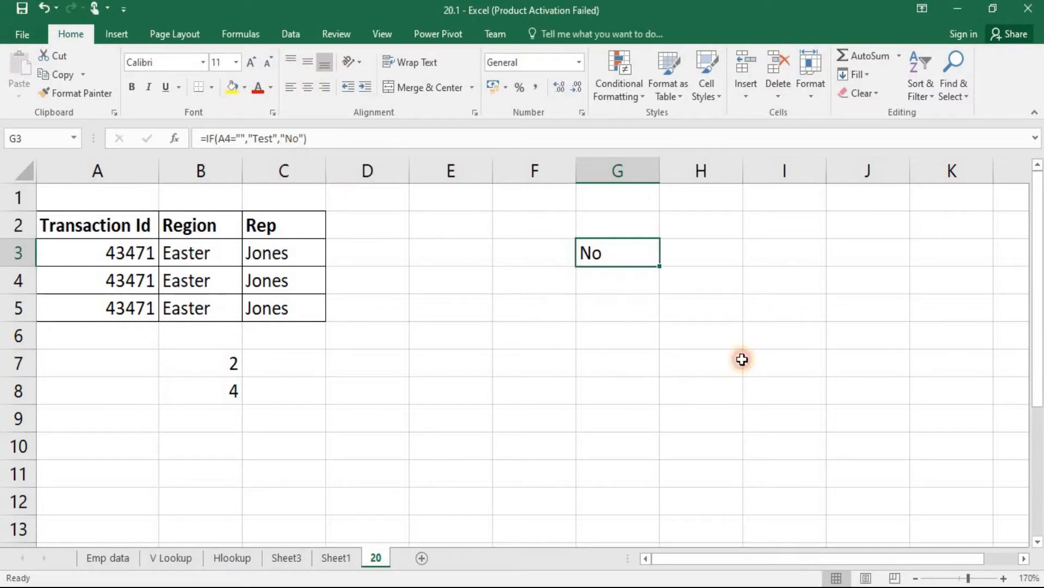
pyautogui.press('Down')
pyautogui.write('=for')
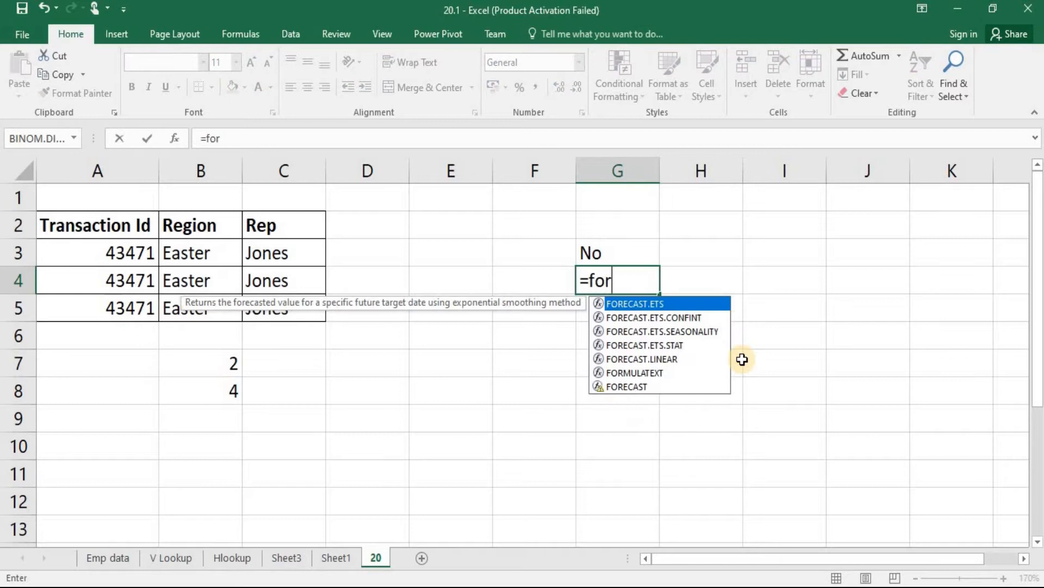
pyautogui.press('Down')
pyautogui.press('Down')
pyautogui.press('Down')
pyautogui.press('Down')
pyautogui.press('Down')
pyautogui.press('Tab')
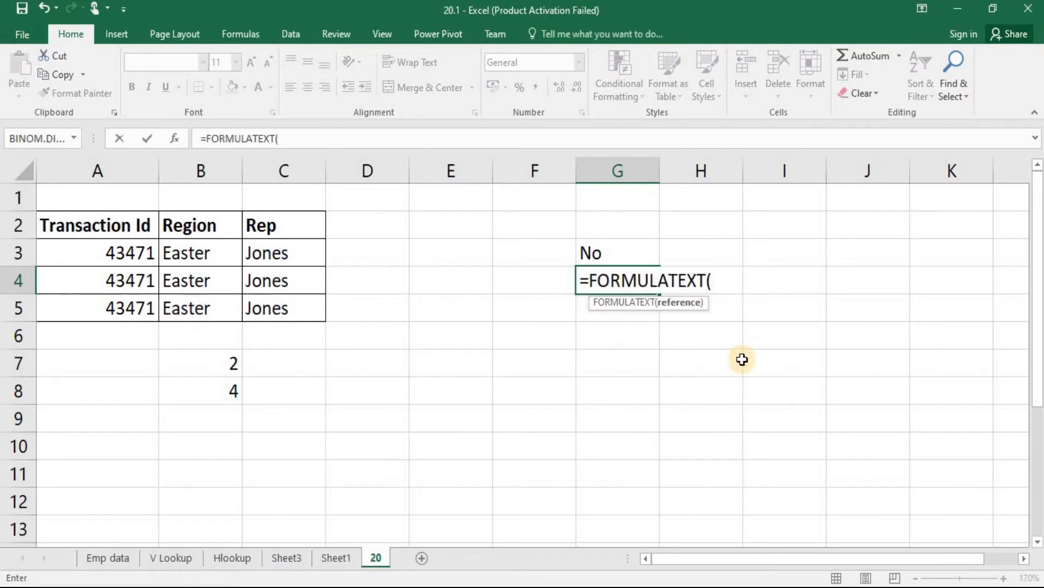
pyautogui.press('Up')
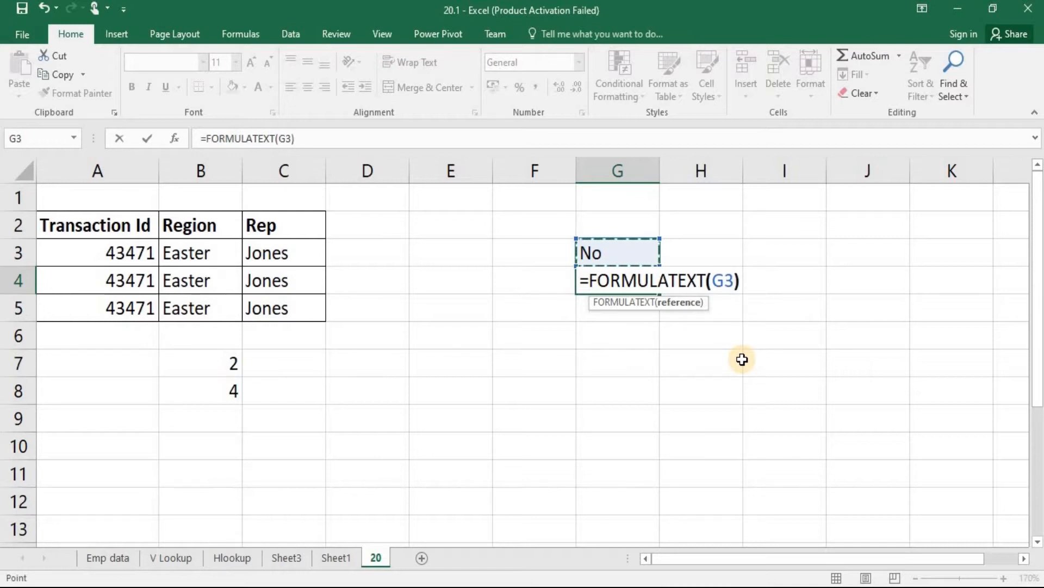
pyautogui.press('Return')
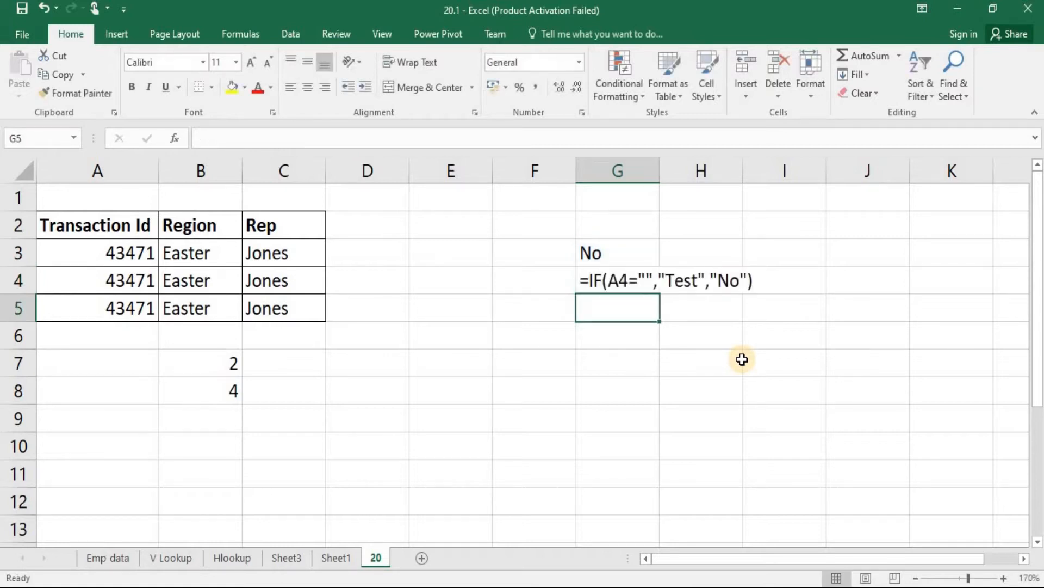
pyautogui.click(610, 256)
pyautogui.click(611, 276)
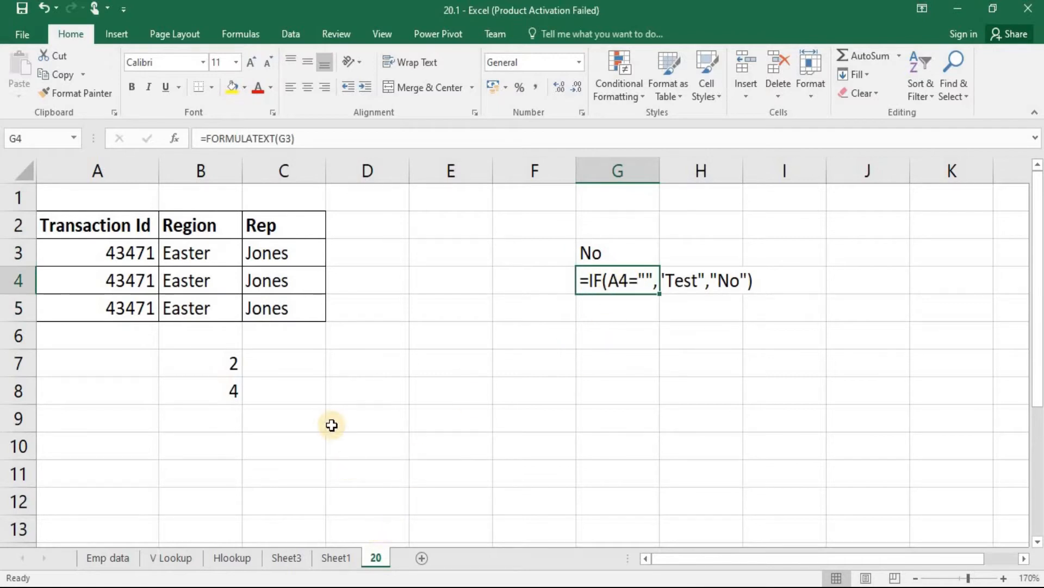
# Step: Enter a TRANSPOSE array formula across the range C22:F25 that transposes the table in A16:D19
pyautogui.scroll(-3, 332, 425)
pyautogui.scroll(-2, 331, 425)
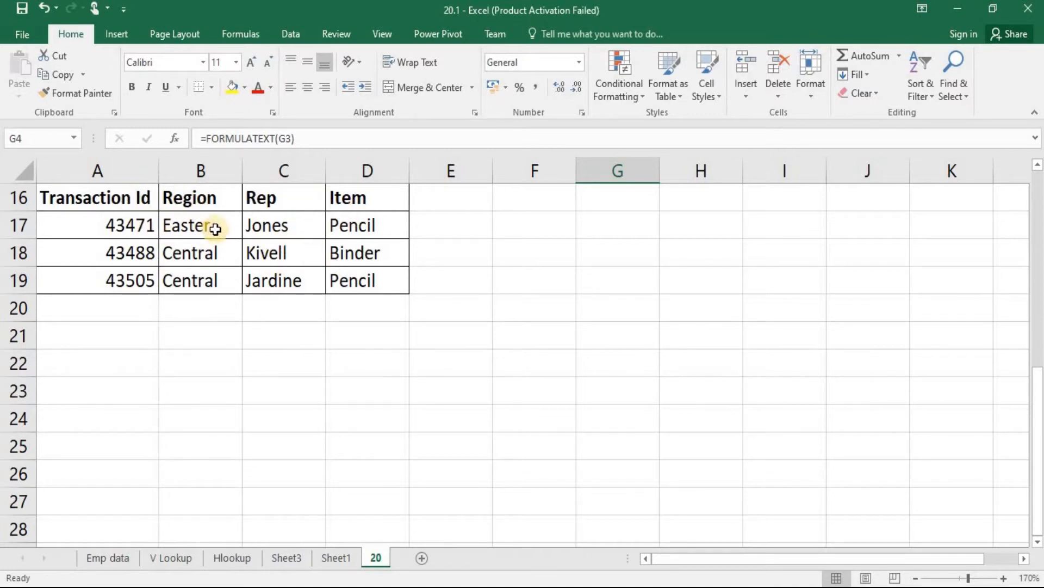
pyautogui.click(305, 361)
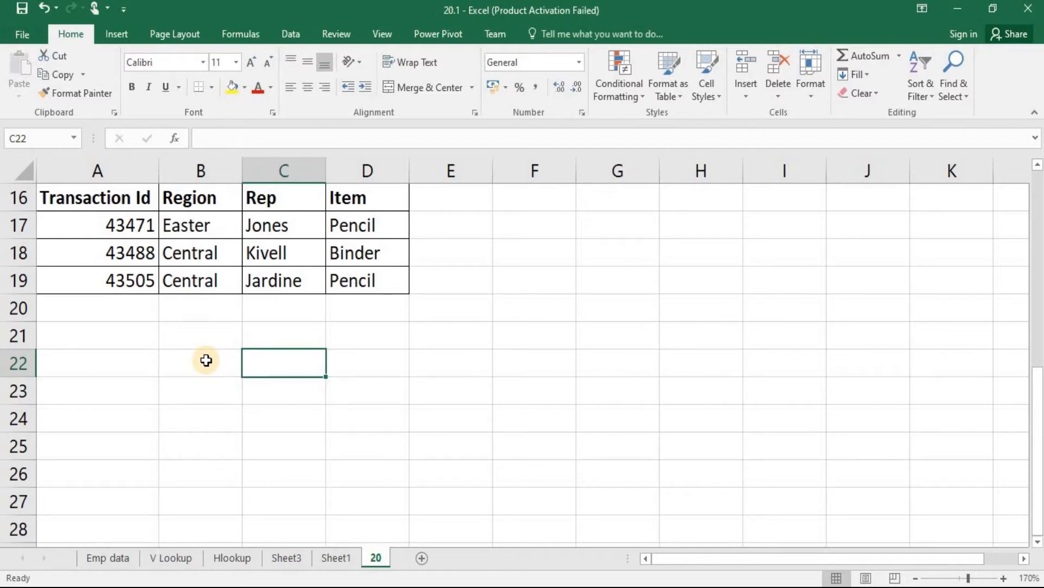
pyautogui.hotkey('shift', 'Right')
pyautogui.hotkey('shift', 'Right')
pyautogui.hotkey('shift', 'Down')
pyautogui.hotkey('shift', 'Down')
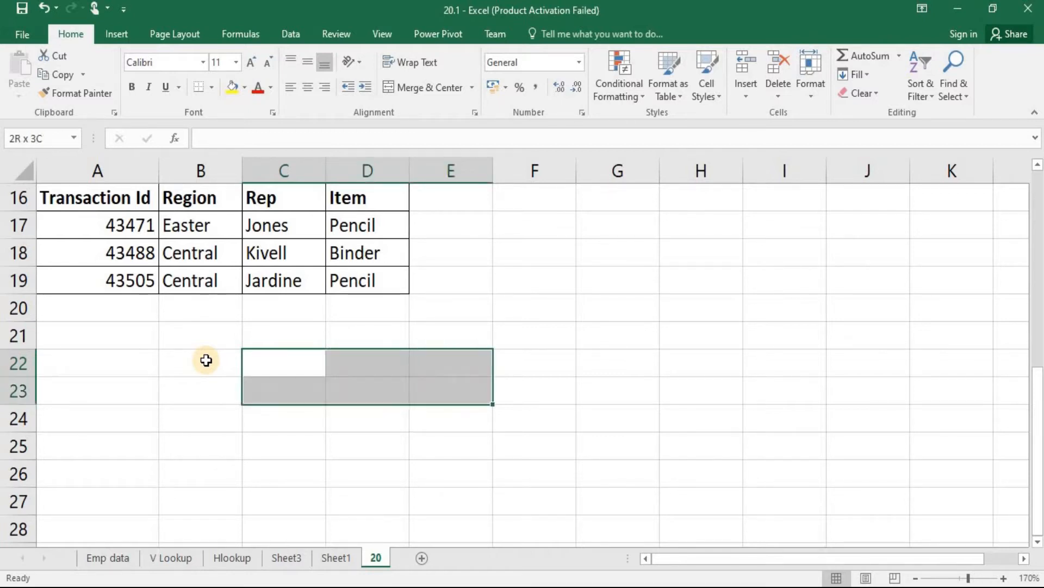
pyautogui.hotkey('shift', 'Right')
pyautogui.hotkey('shift', 'Down')
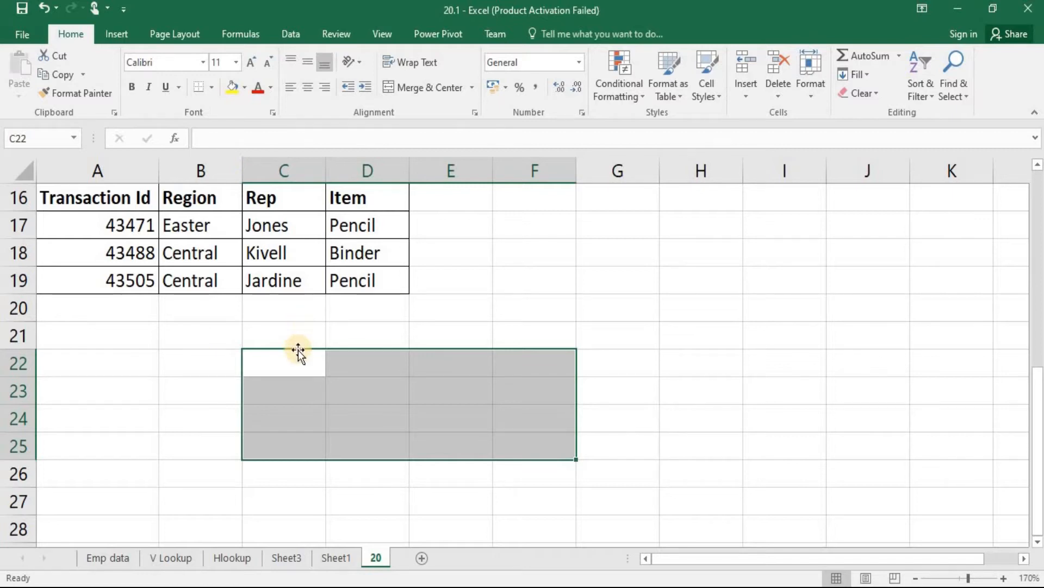
pyautogui.write('=tra')
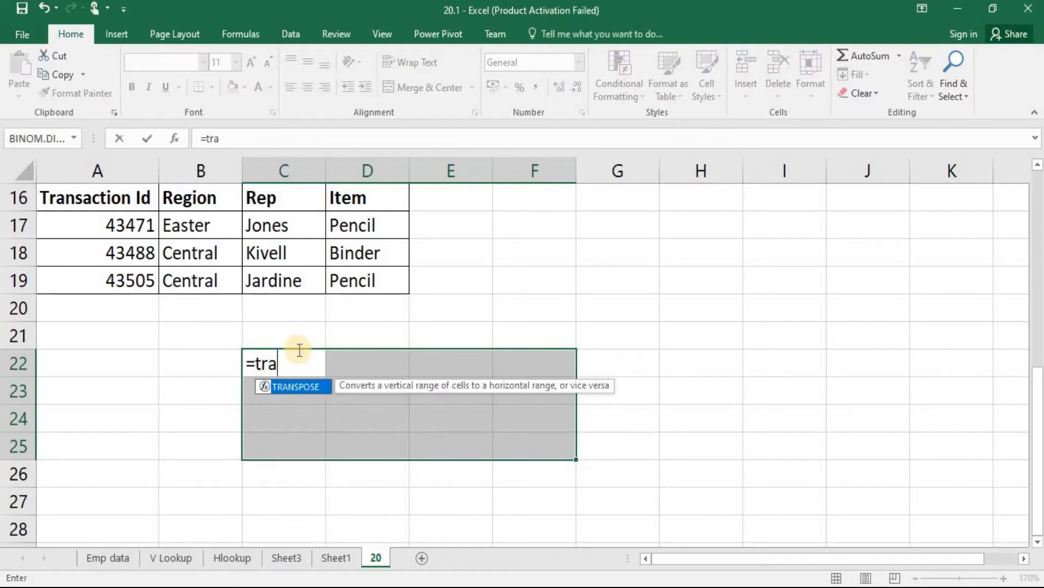
pyautogui.press('Tab')
pyautogui.press('Up')
pyautogui.press('Up')
pyautogui.press('Up')
pyautogui.press('Up')
pyautogui.press('Left')
pyautogui.press('Up')
pyautogui.press('Up')
pyautogui.press('Left')
pyautogui.hotkey('shift', 'Right')
pyautogui.hotkey('shift', 'Right')
pyautogui.hotkey('shift', 'Right')
pyautogui.hotkey('shift', 'Down')
pyautogui.hotkey('shift', 'Down')
pyautogui.hotkey('shift', 'Down')
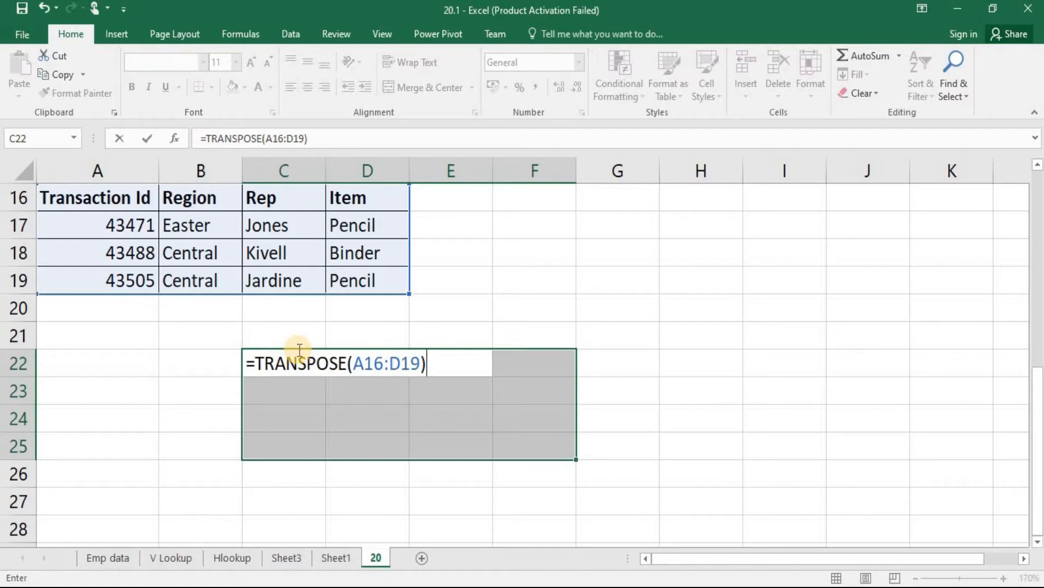
pyautogui.hotkey('ctrl', 'shift', 'Return')
pyautogui.click(298, 350)
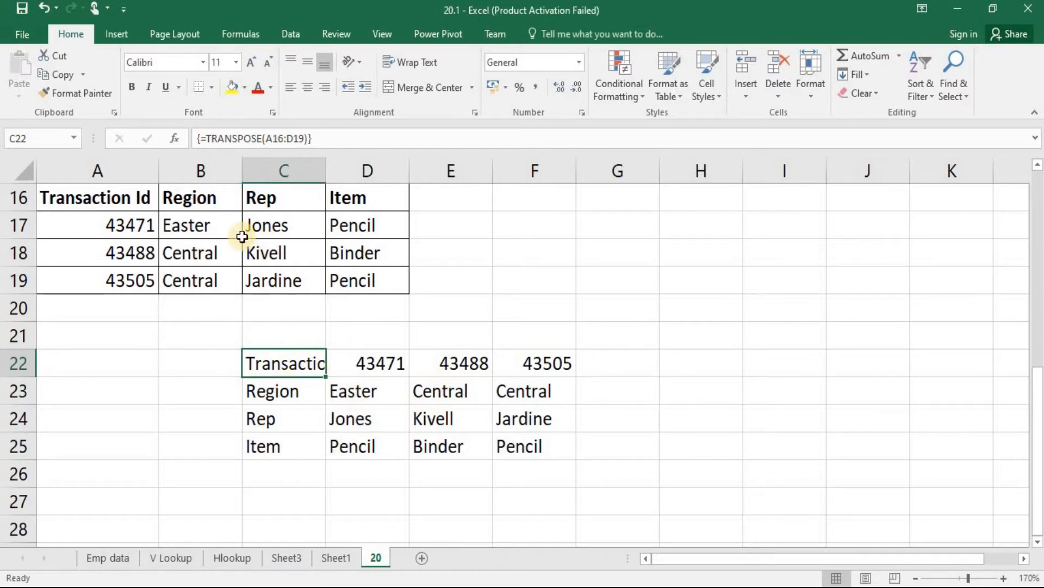
# Step: Replace the rep in cell C17 with "tst" and select the matching transposed cell D24
pyautogui.click(284, 223)
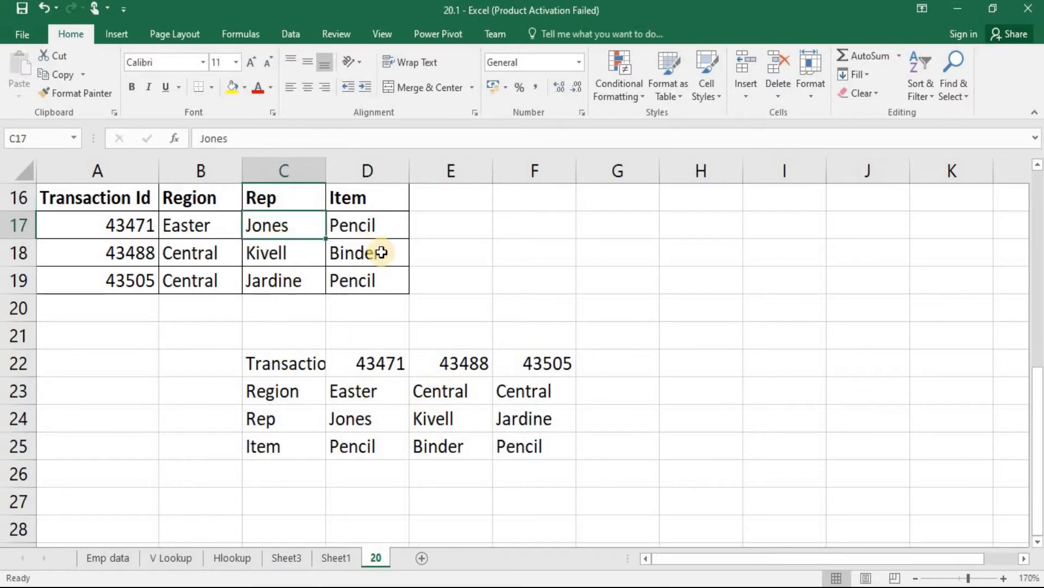
pyautogui.write('tst')
pyautogui.press('Tab')
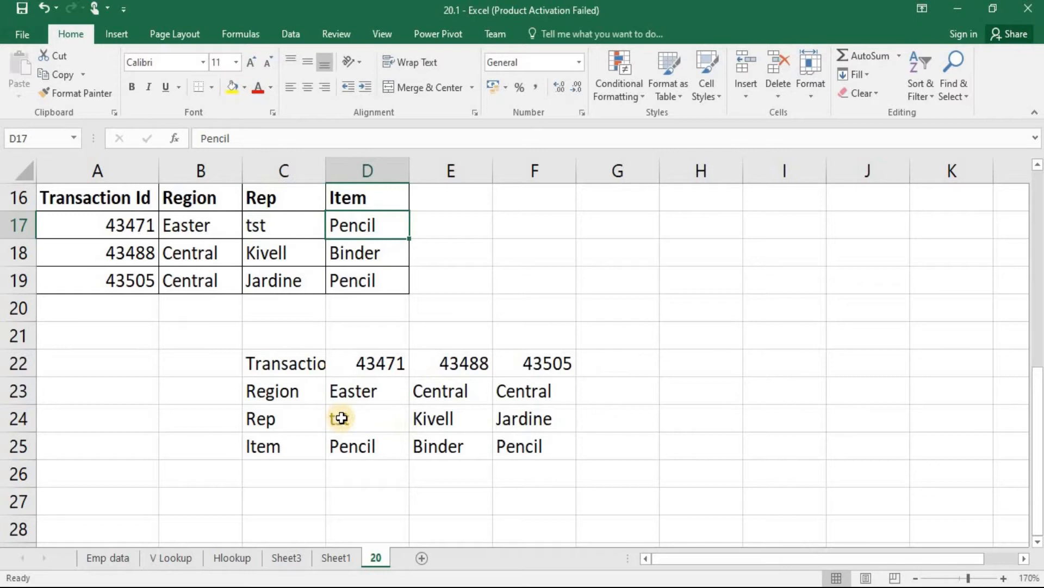
pyautogui.click(339, 417)
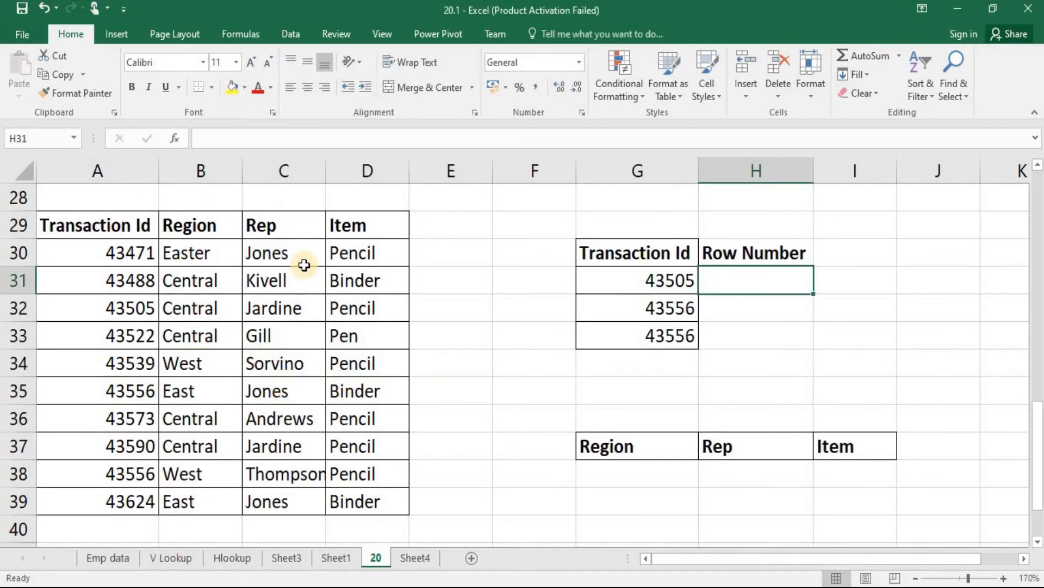
pyautogui.click(113, 226)
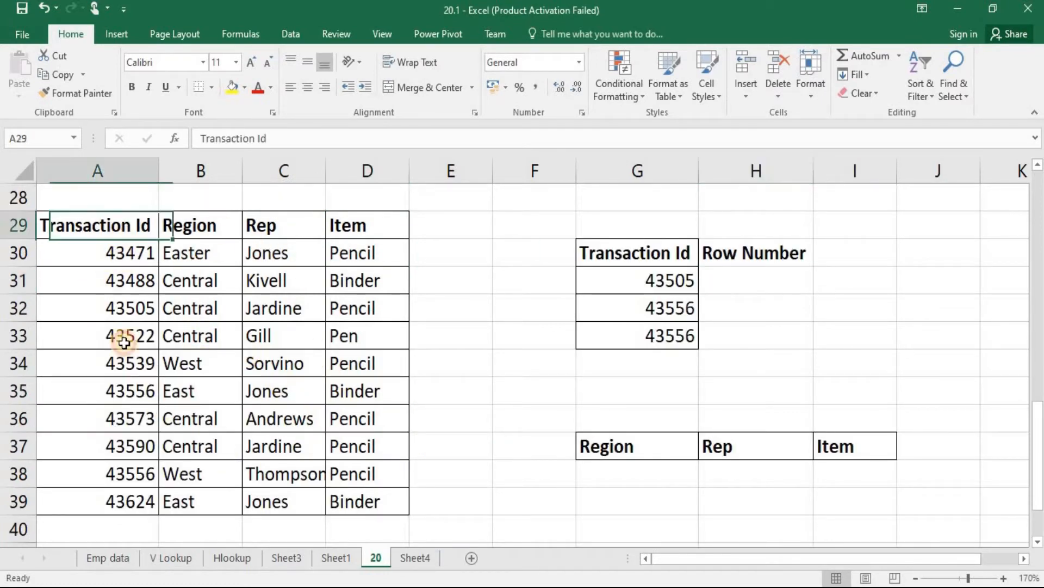
pyautogui.moveTo(124, 342); pyautogui.dragTo(111, 445)
pyautogui.click(106, 251)
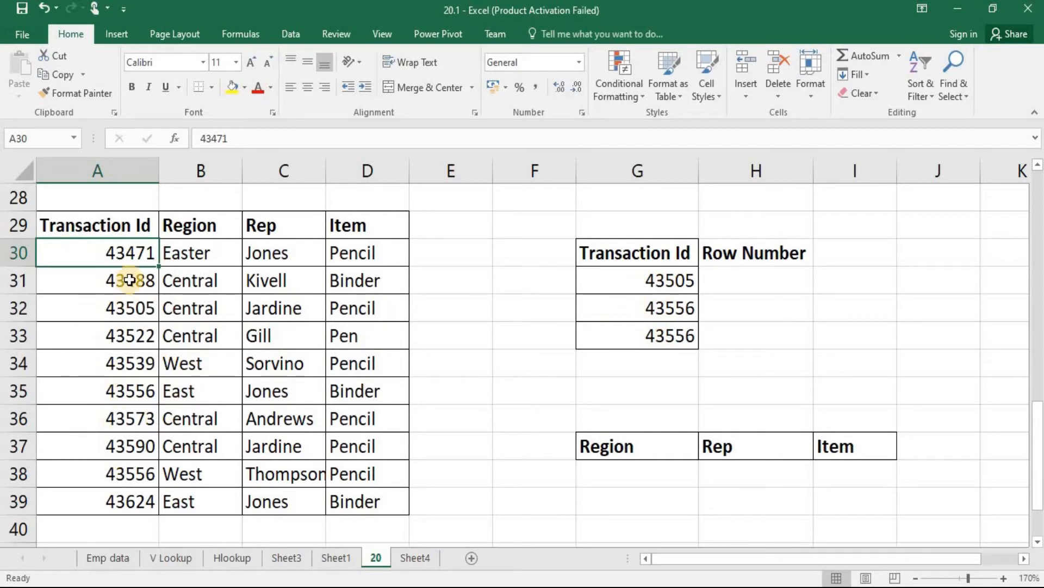
# Step: Enter a MATCH formula in cell H31 that looks up G31 in A30:A39 with match type 0
pyautogui.click(717, 280)
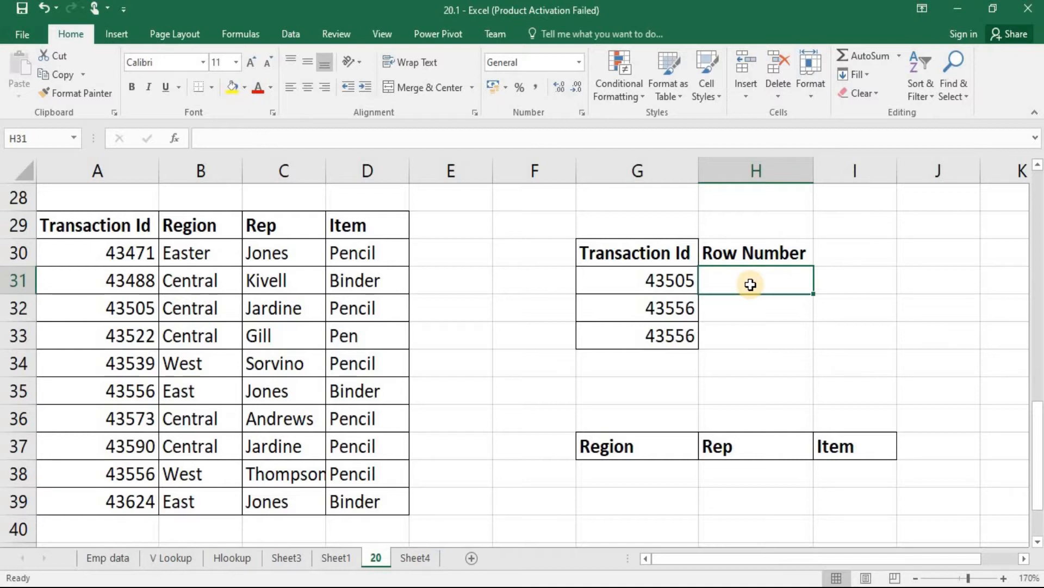
pyautogui.write('=ma')
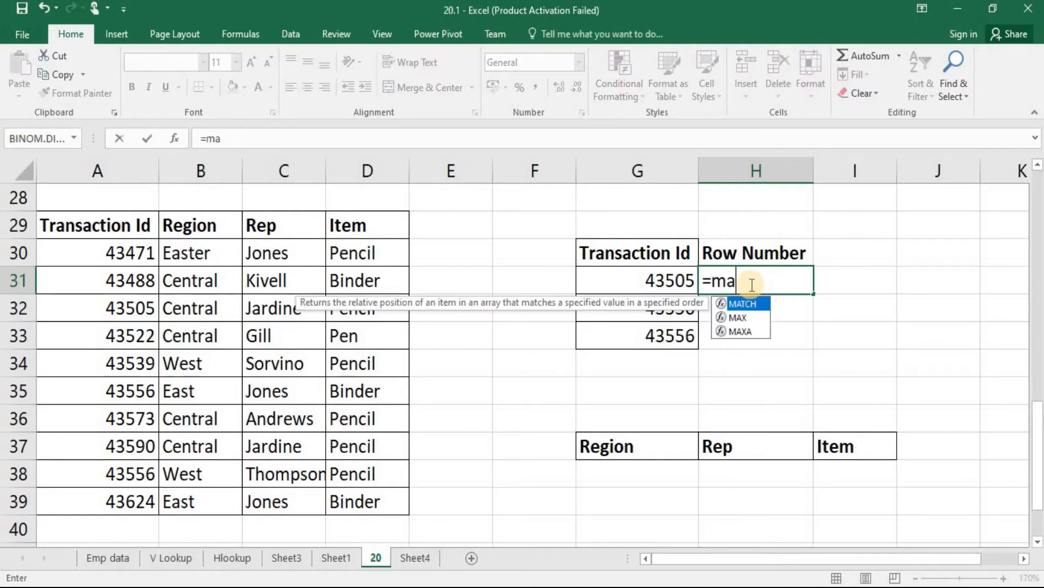
pyautogui.press('Tab')
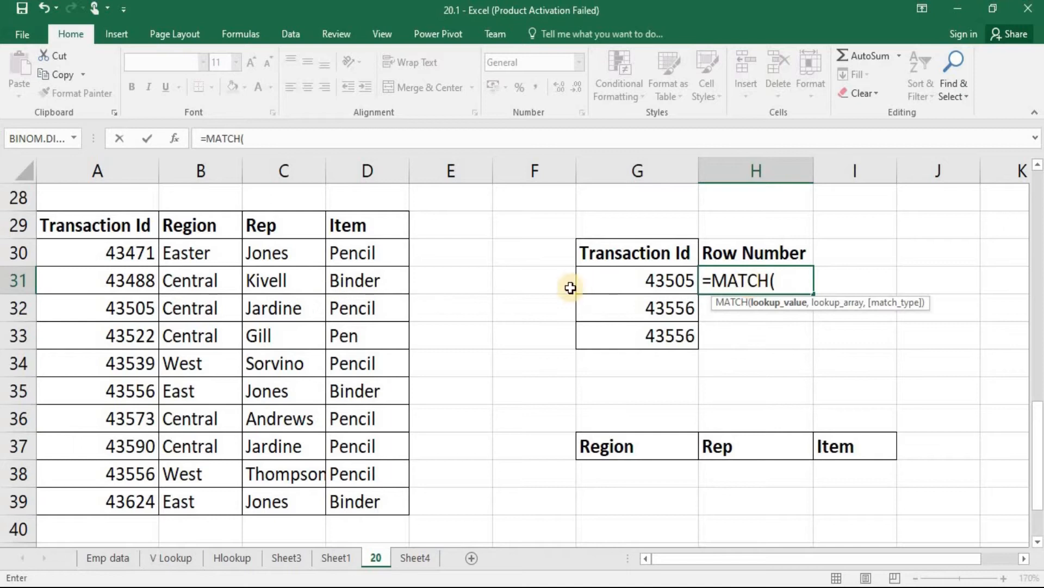
pyautogui.click(660, 277)
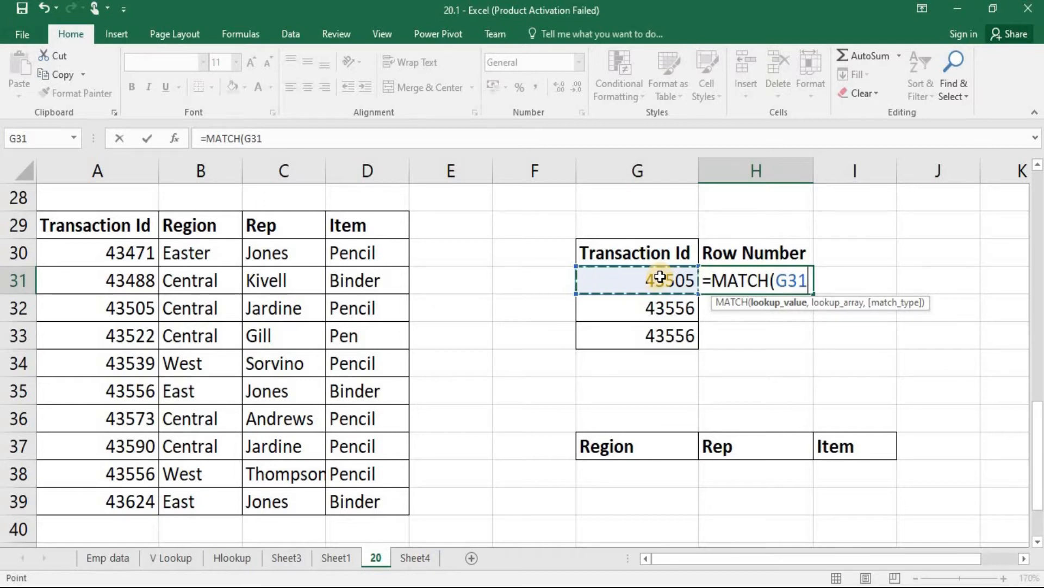
pyautogui.write(',')
pyautogui.press('Left')
pyautogui.press('Left')
pyautogui.press('Left')
pyautogui.press('Left')
pyautogui.press('Up')
pyautogui.press('Left')
pyautogui.press('Left')
pyautogui.press('Left')
pyautogui.hotkey('ctrl', 'shift', 'Down')
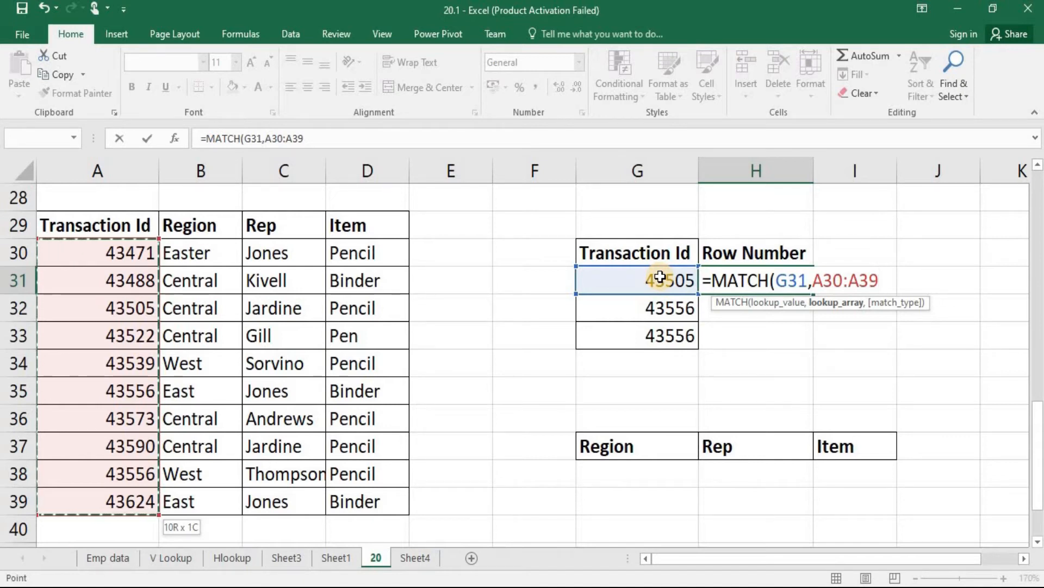
pyautogui.write(',0)')
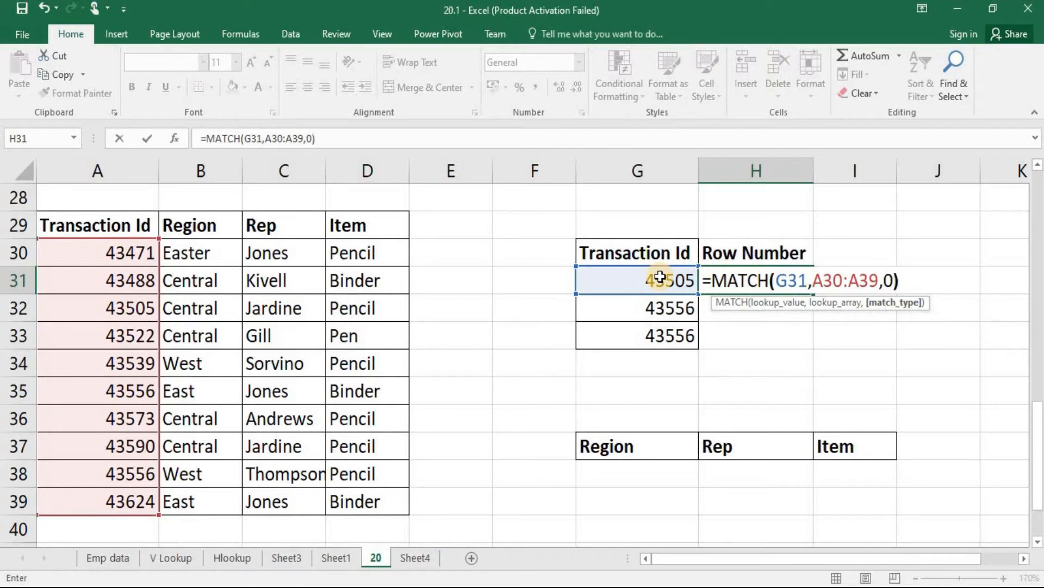
pyautogui.press('Return')
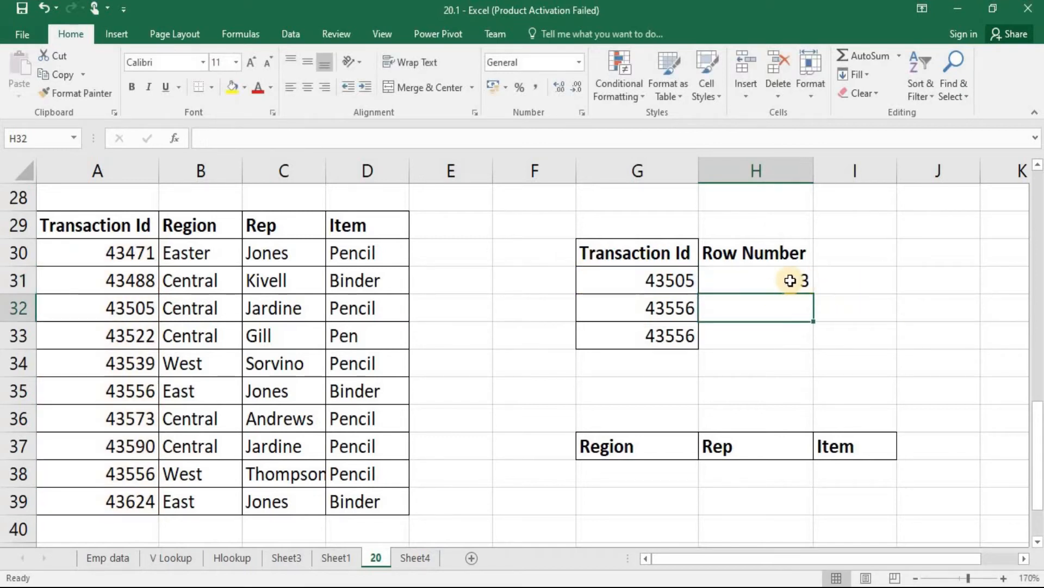
pyautogui.click(654, 283)
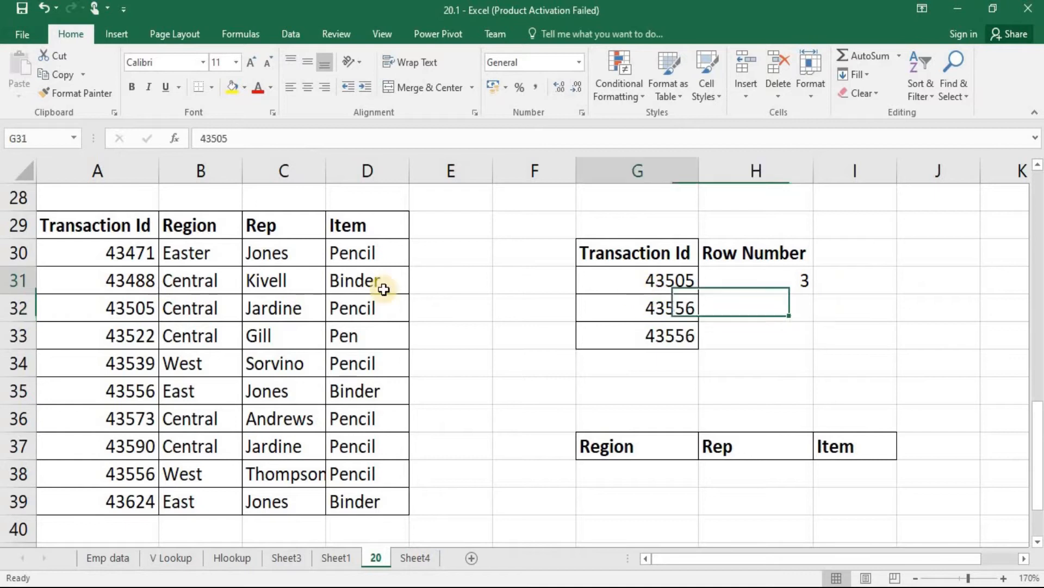
pyautogui.click(133, 310)
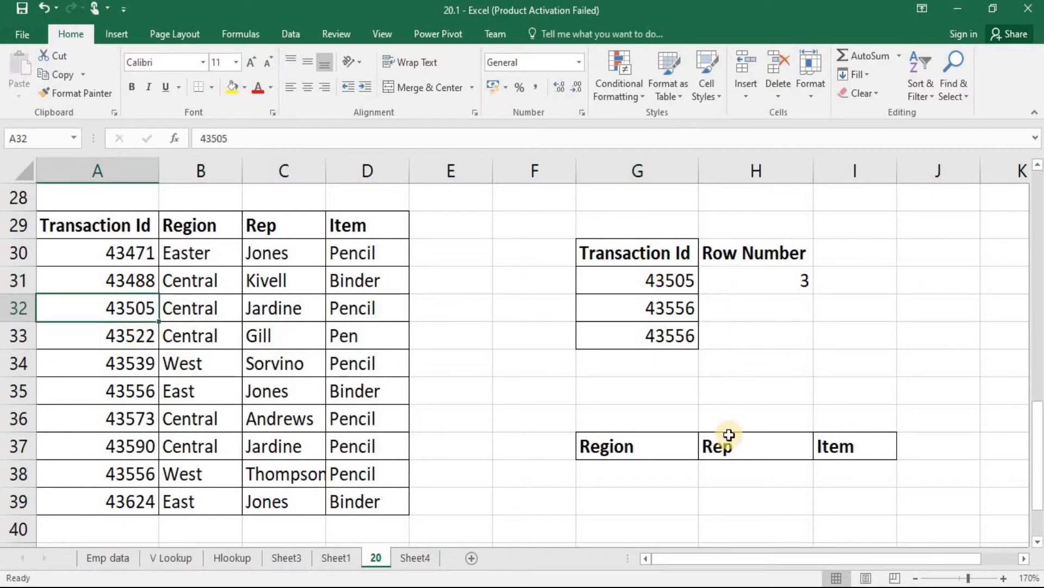
# Step: Enter a MATCH formula in cell G38 that looks up header G37 in A29:D29 with match type 0
pyautogui.click(630, 472)
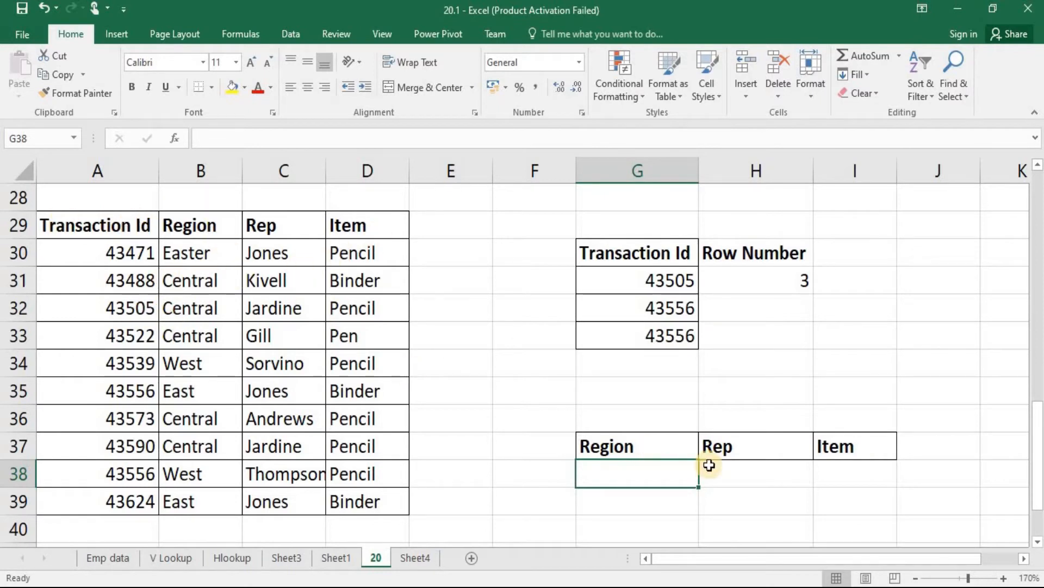
pyautogui.write('=mat')
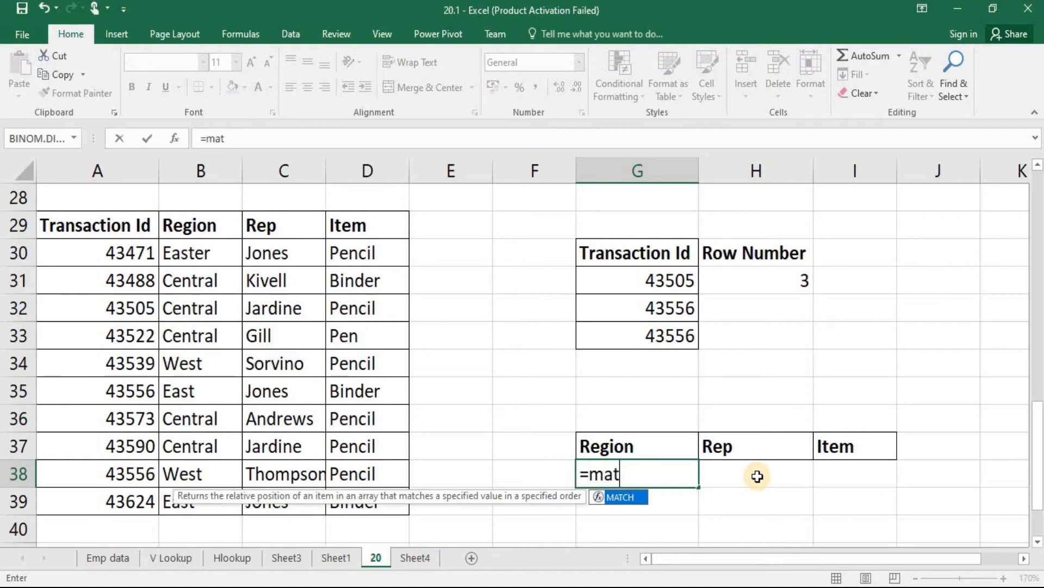
pyautogui.press('Tab')
pyautogui.press('Up')
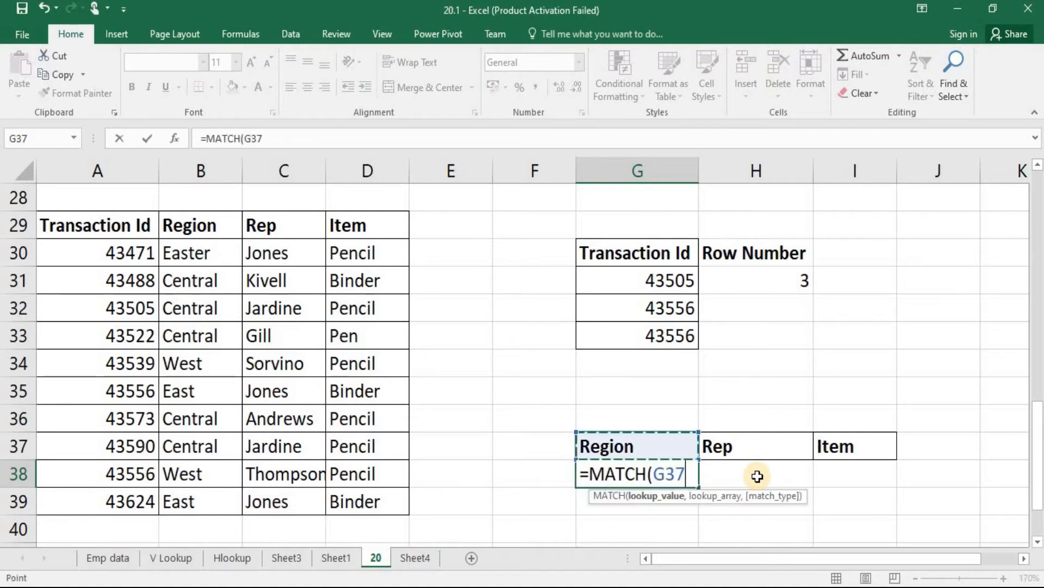
pyautogui.write(',')
pyautogui.press('Up')
pyautogui.press('Left')
pyautogui.press('Left')
pyautogui.press('Up')
pyautogui.press('Left')
pyautogui.press('Up')
pyautogui.press('Up')
pyautogui.press('Up')
pyautogui.press('Up')
pyautogui.press('Up')
pyautogui.press('Up')
pyautogui.press('Up')
pyautogui.hotkey('shift', 'Left')
pyautogui.hotkey('shift', 'Left')
pyautogui.hotkey('shift', 'Left')
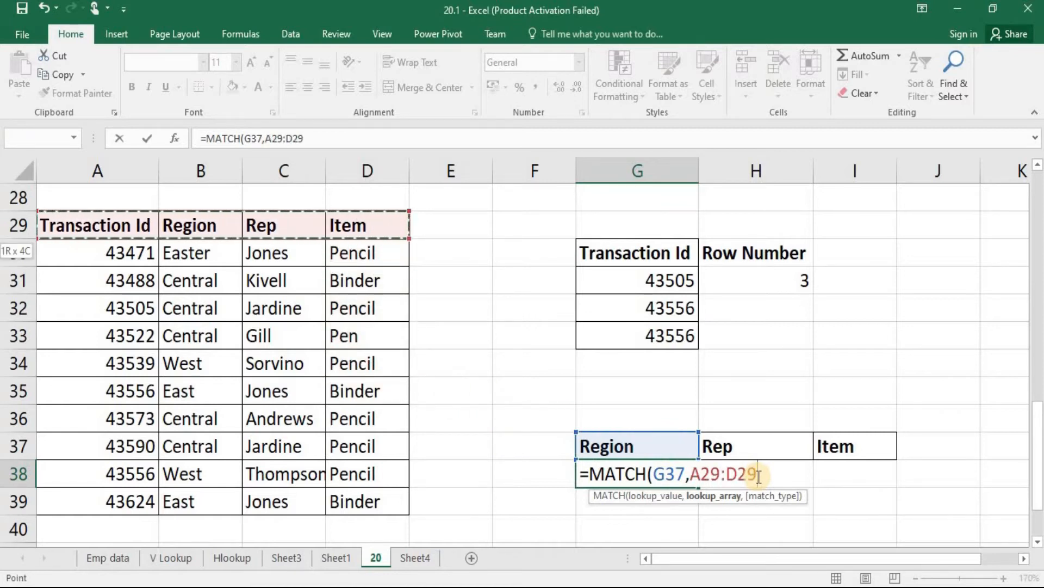
pyautogui.write(',0)')
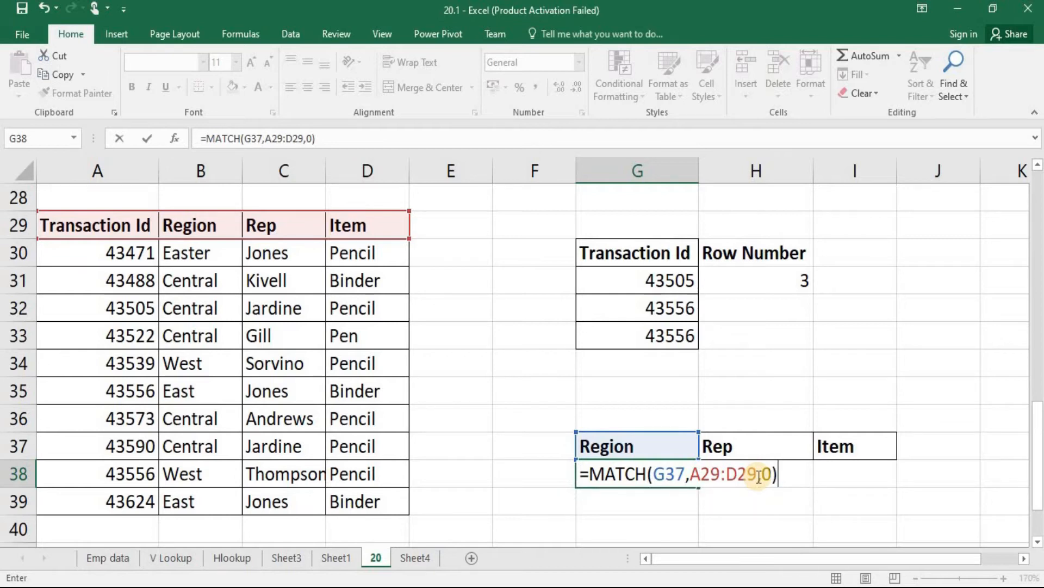
pyautogui.press('Return')
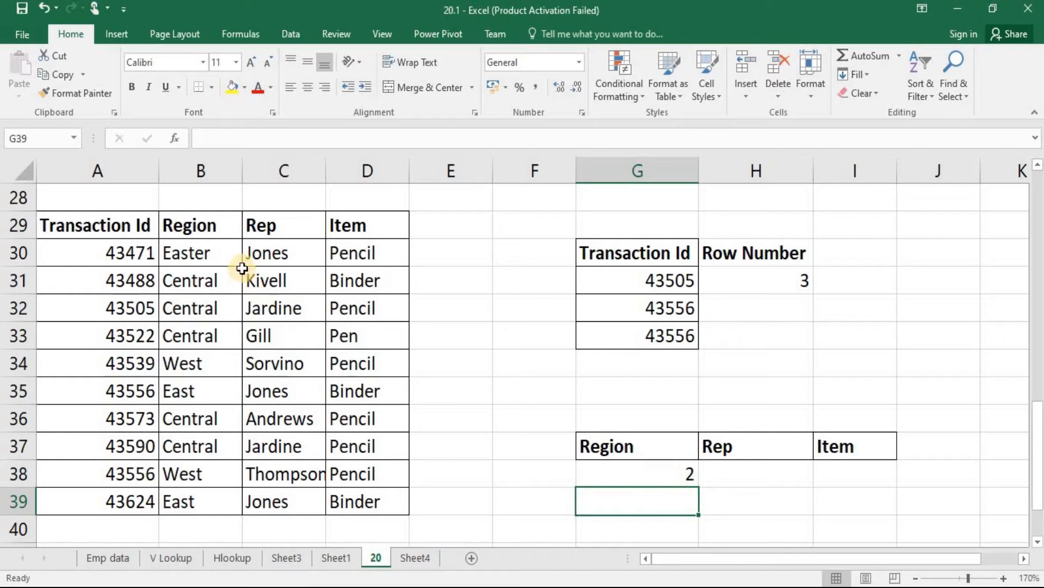
# Step: On Sheet4, enter a formula in cell B3 that directly references cell A1
pyautogui.hotkey('ctrl', 'pagedown')
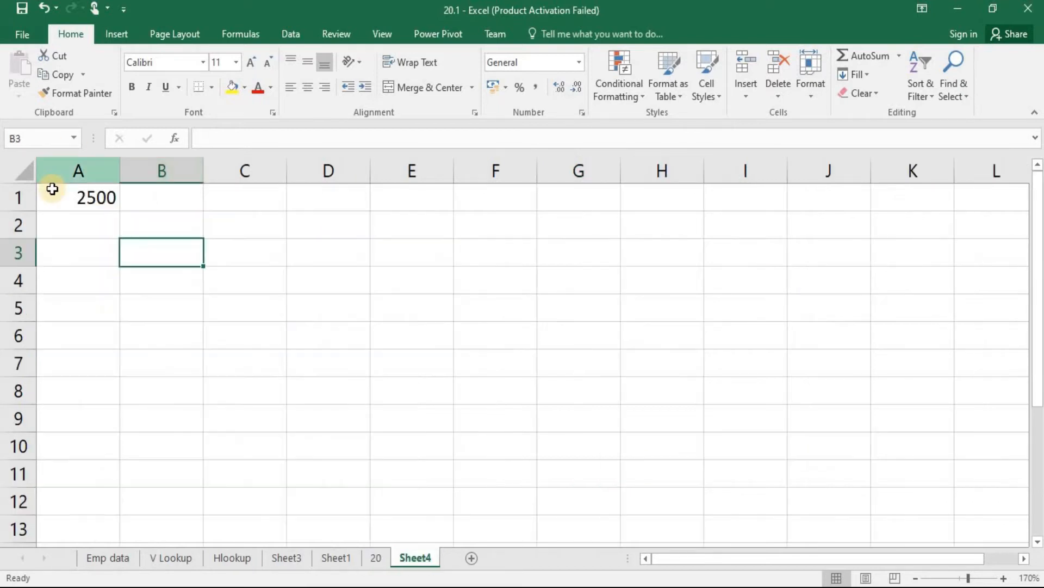
pyautogui.click(87, 198)
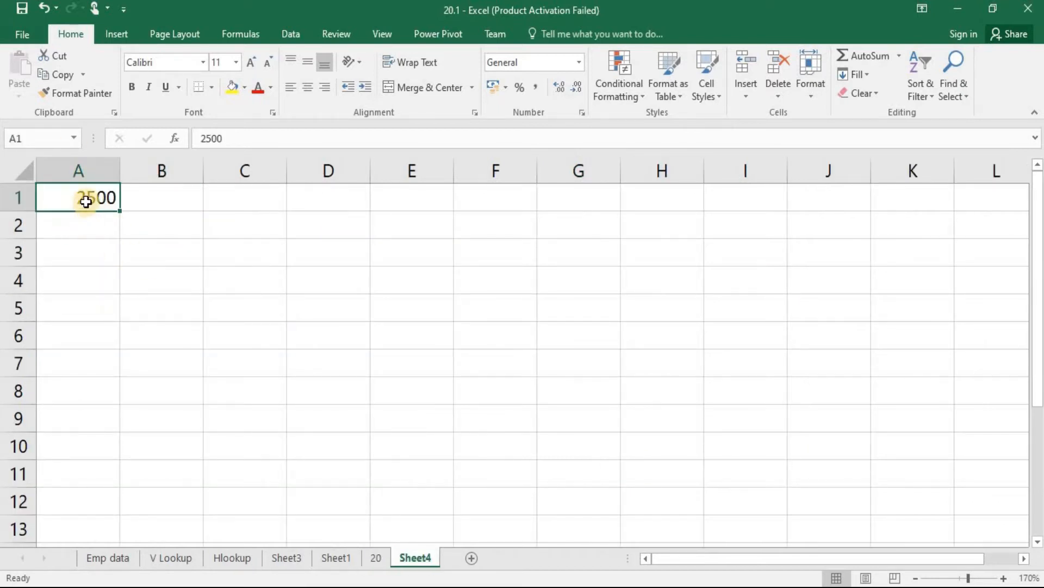
pyautogui.click(147, 250)
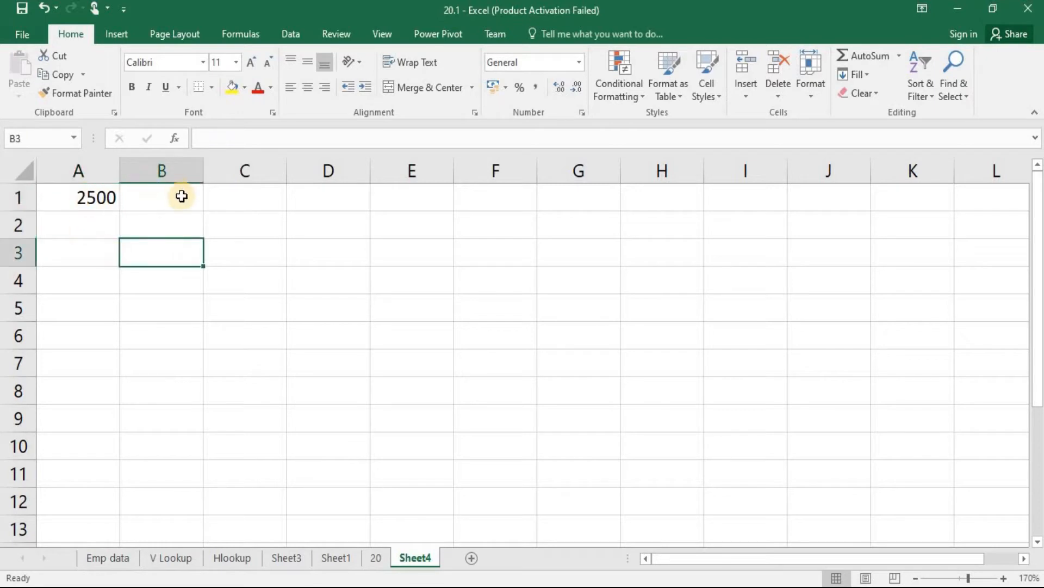
pyautogui.click(155, 198)
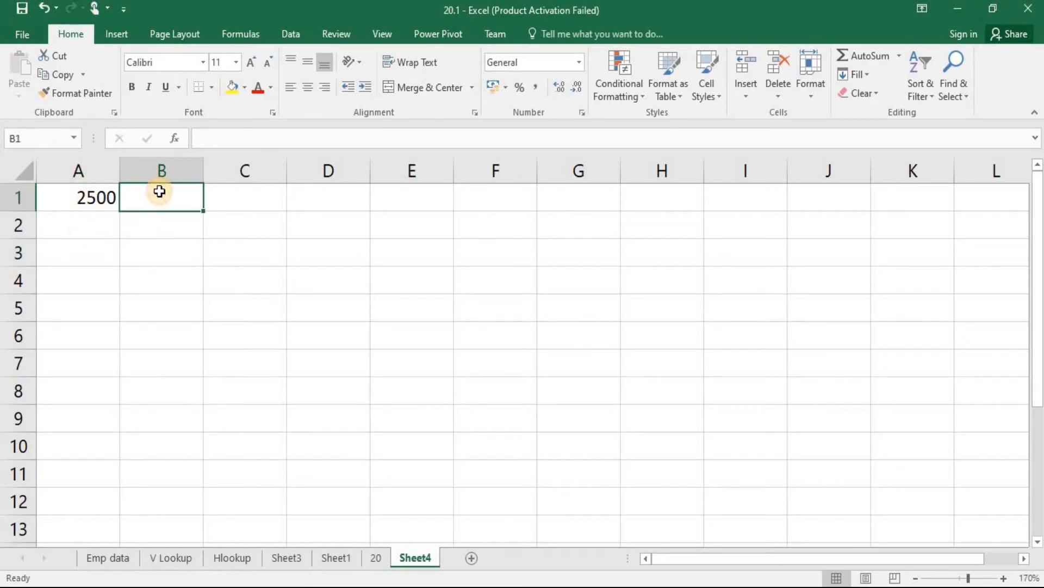
pyautogui.click(96, 198)
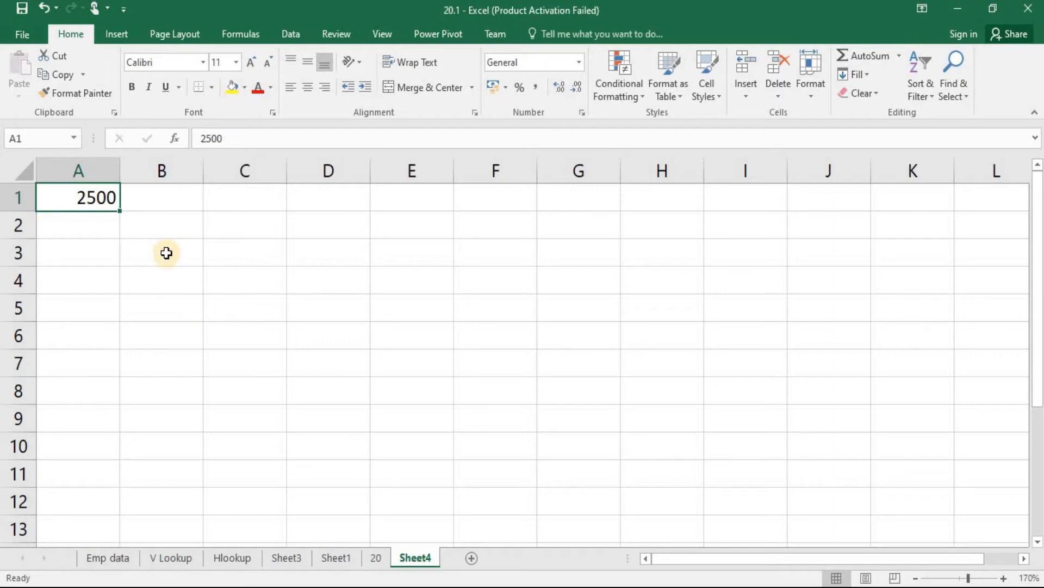
pyautogui.click(146, 248)
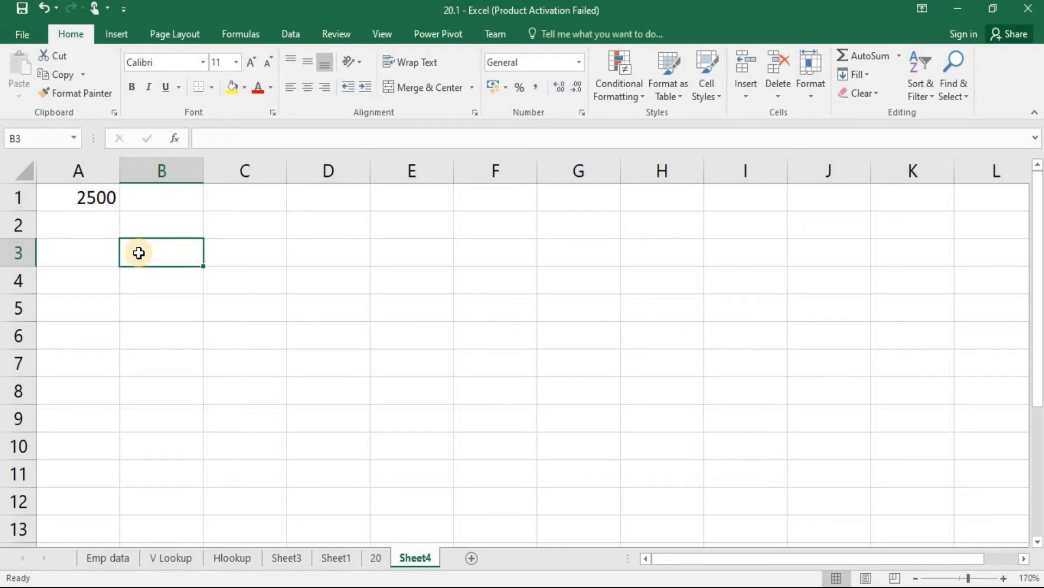
pyautogui.write('=')
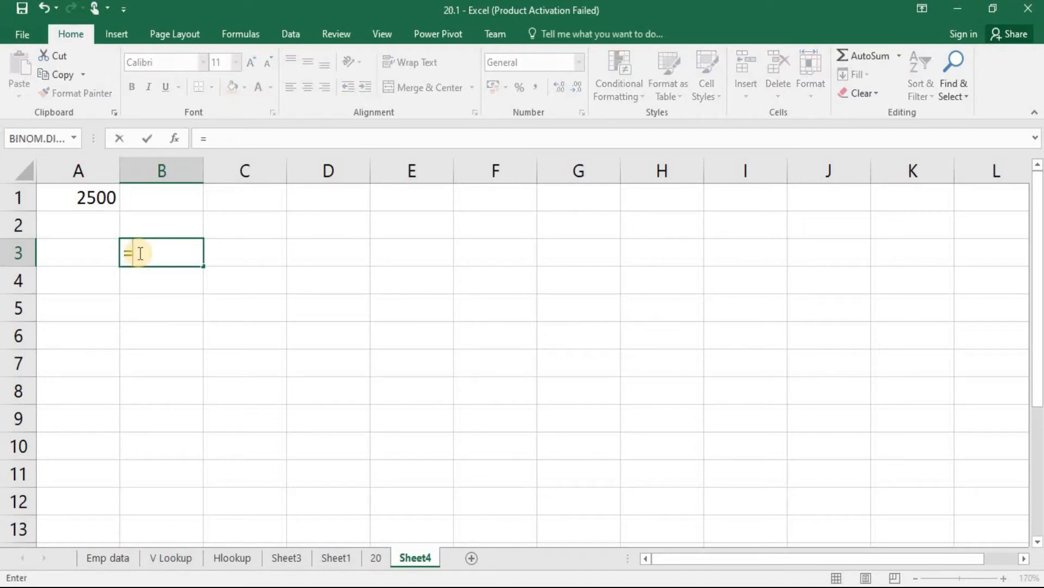
pyautogui.press('Up')
pyautogui.press('Up')
pyautogui.press('Left')
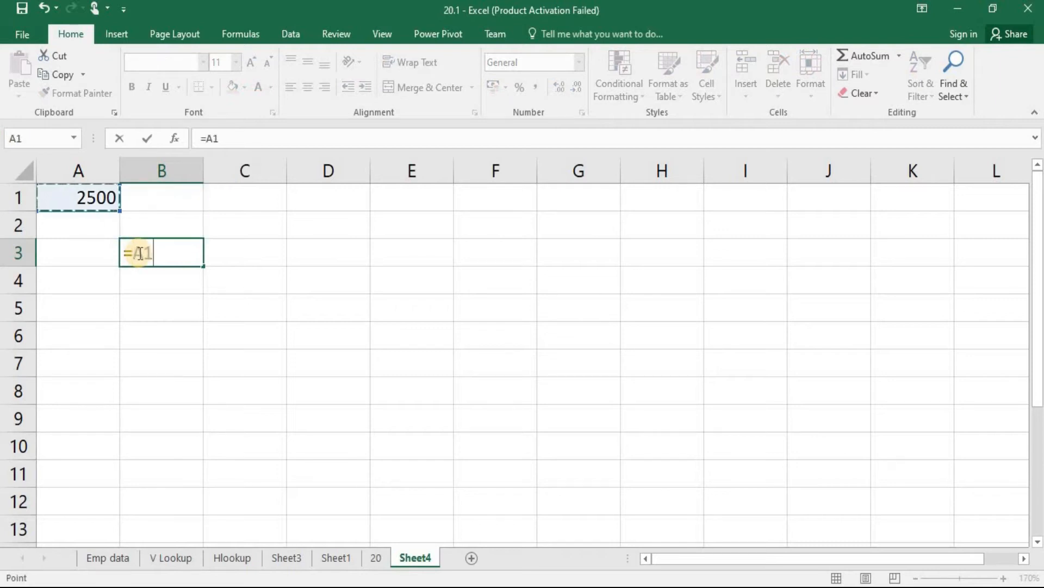
pyautogui.press('Return')
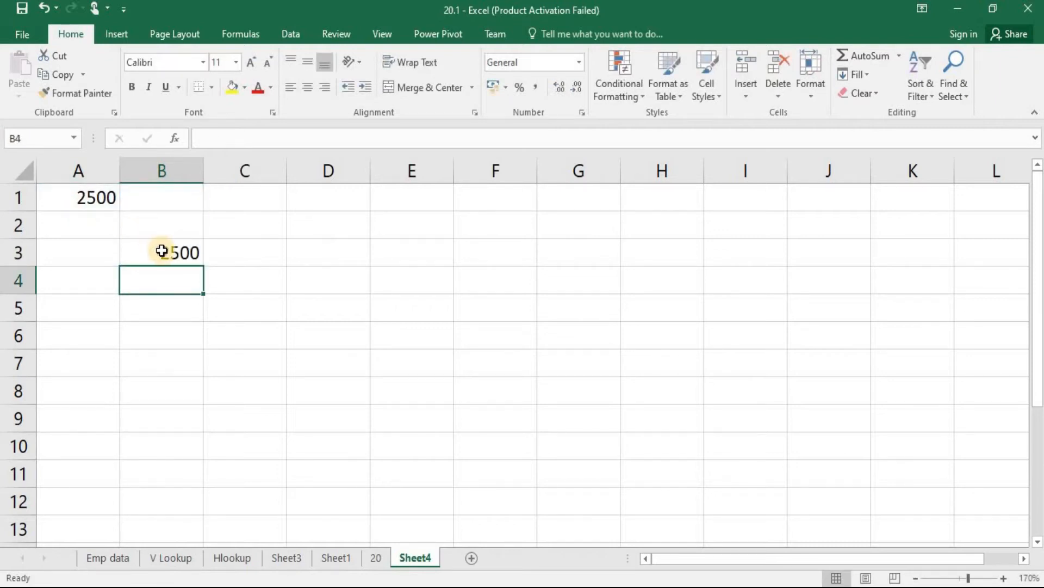
# Step: Change the value in cell A1 to 2800 to test the direct reference in B3
pyautogui.click(162, 251)
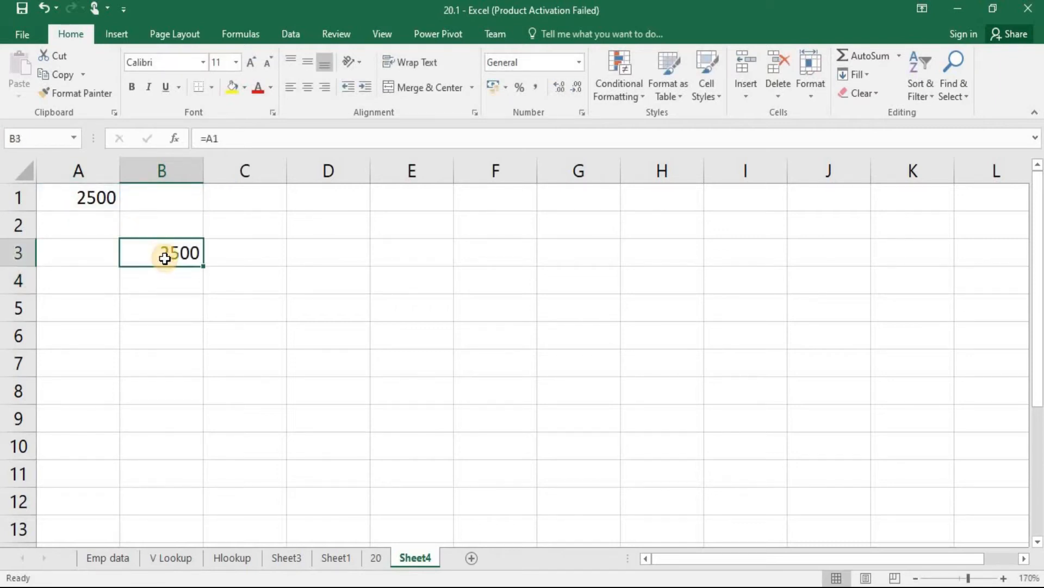
pyautogui.doubleClick(92, 197)
pyautogui.press('BackSpace')
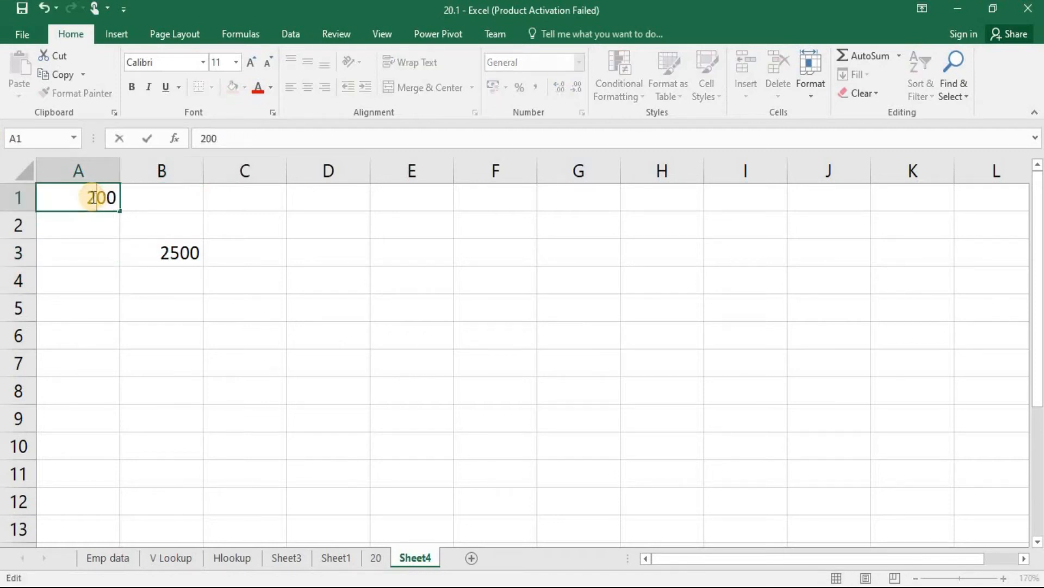
pyautogui.write('8')
pyautogui.press('Return')
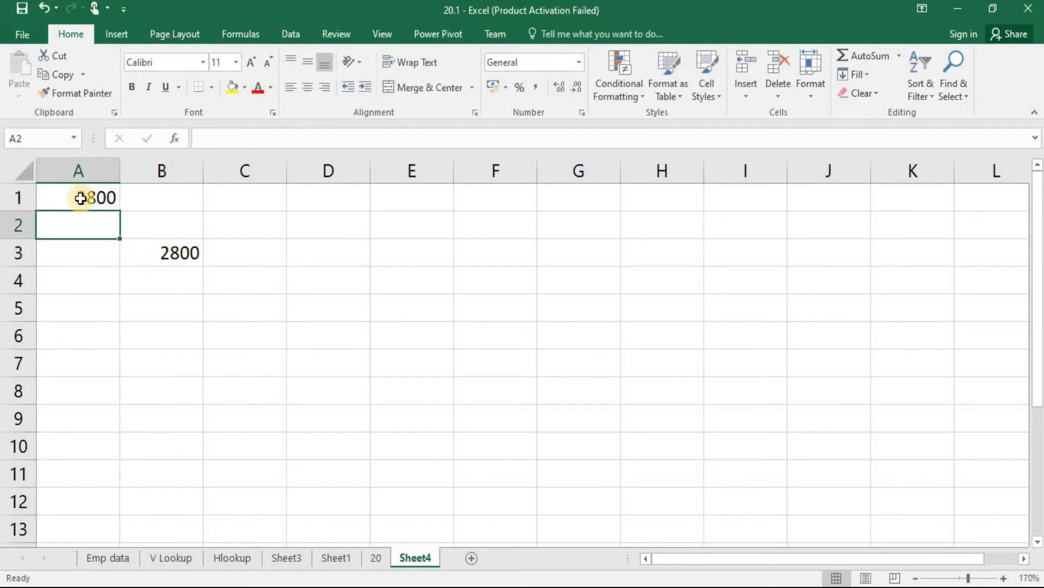
pyautogui.click(80, 199)
pyautogui.press('Down')
pyautogui.press('Down')
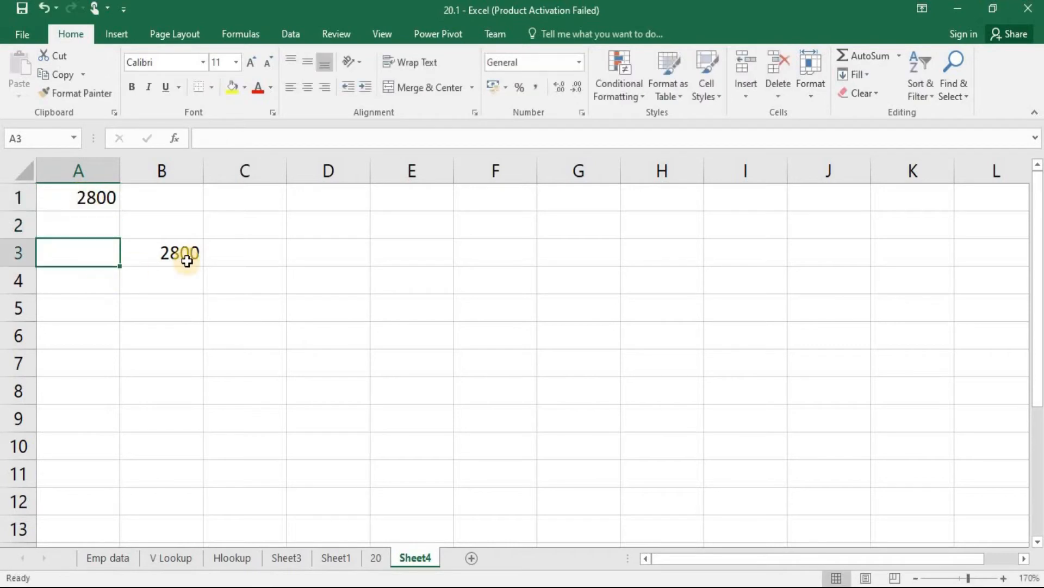
# Step: Clear the formula from cell B3 and enter the text A1 in cell D3
pyautogui.click(166, 252)
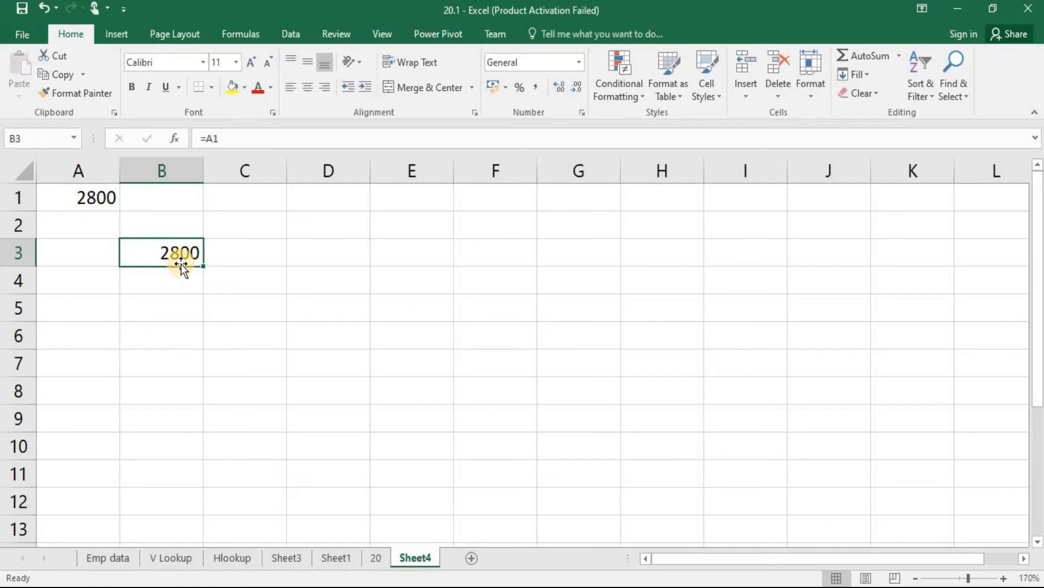
pyautogui.press('Delete')
pyautogui.write('=')
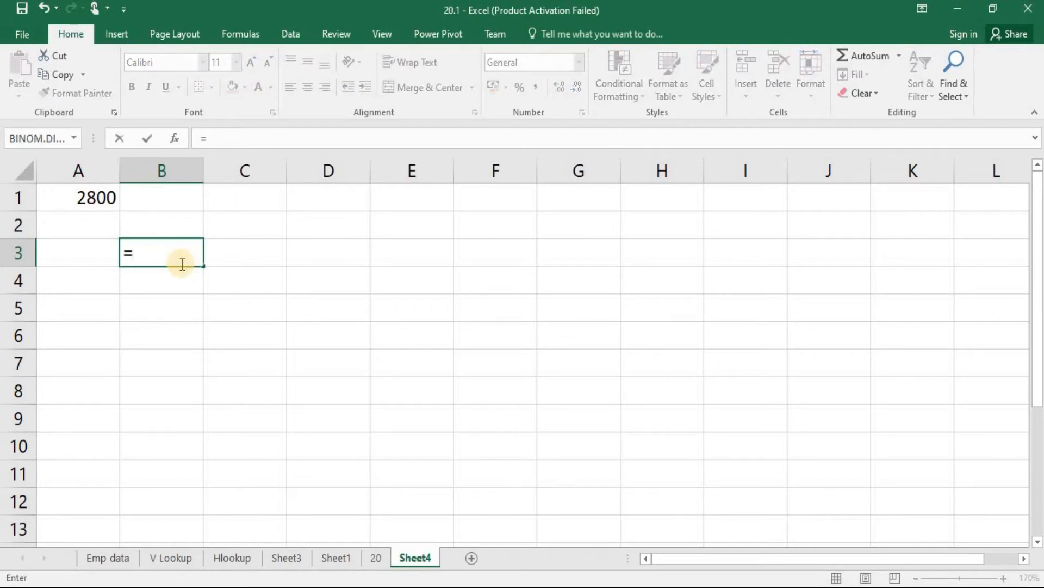
pyautogui.press('BackSpace')
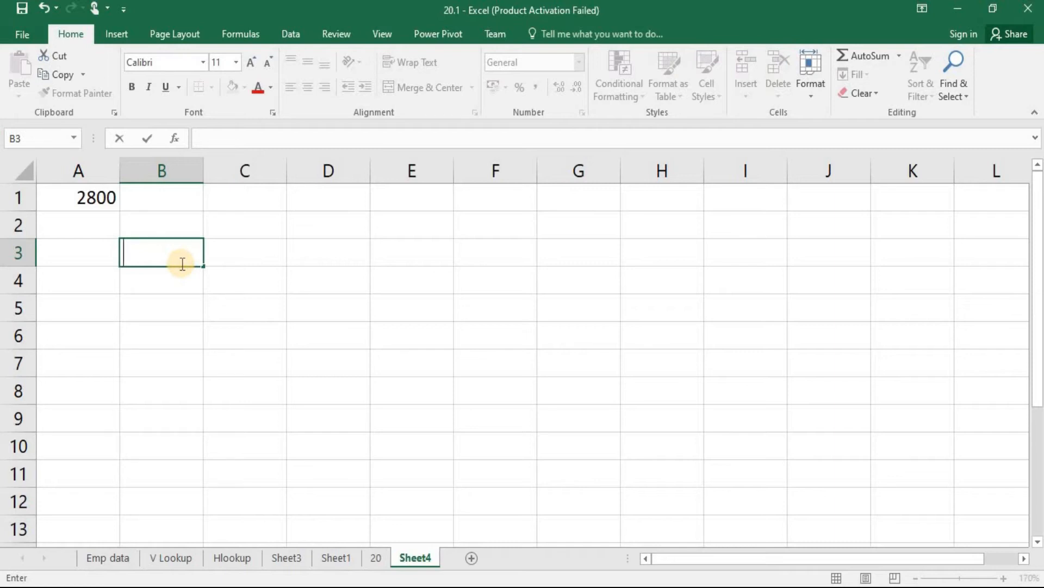
pyautogui.write('=')
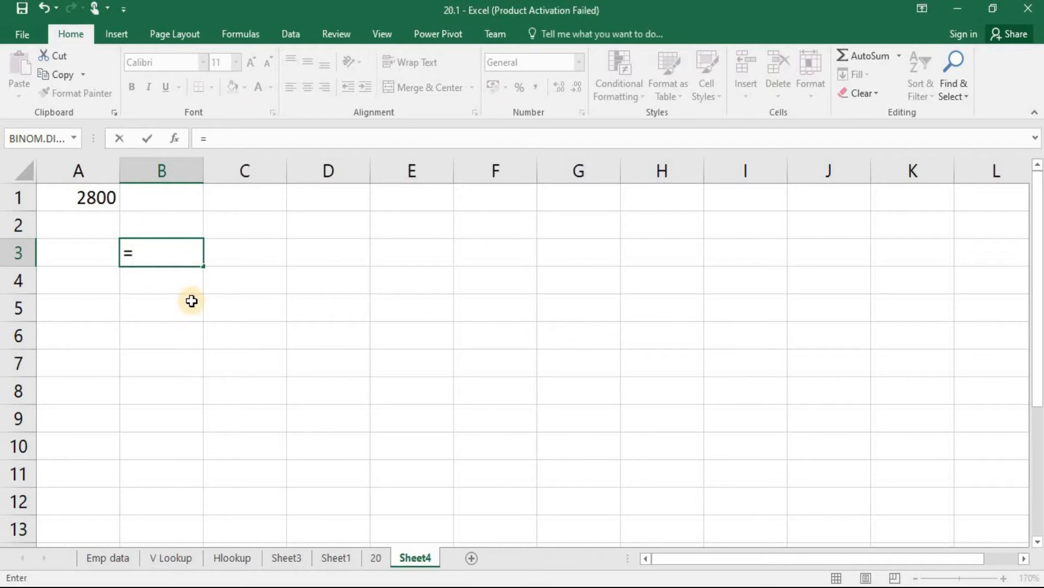
pyautogui.press('Escape')
pyautogui.click(319, 251)
pyautogui.write('A1')
pyautogui.press('Return')
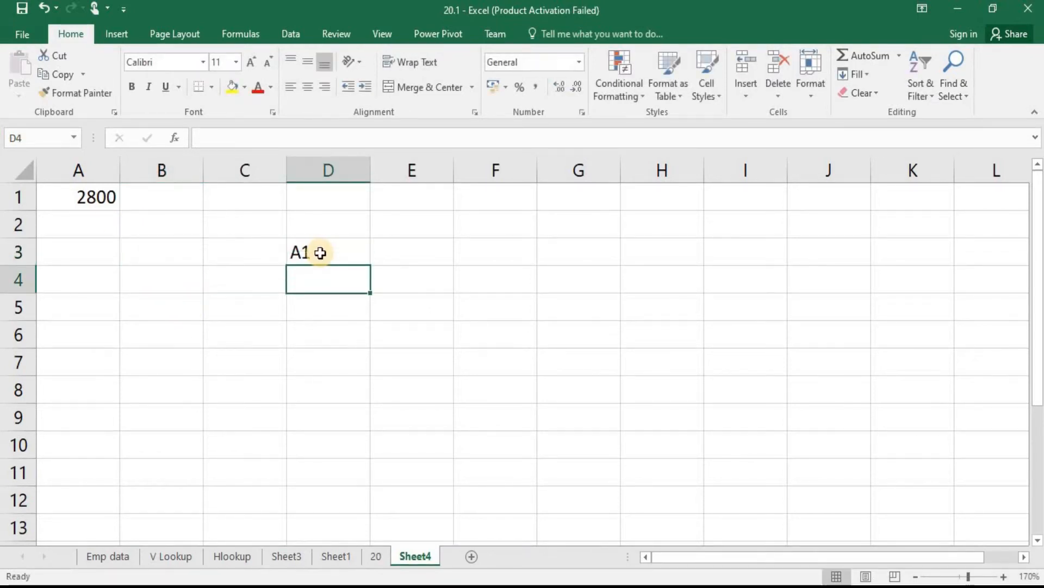
# Step: Enter an INDIRECT formula in cell B3 that takes its reference text from cell D3
pyautogui.press('Left')
pyautogui.press('Left')
pyautogui.press('Up')
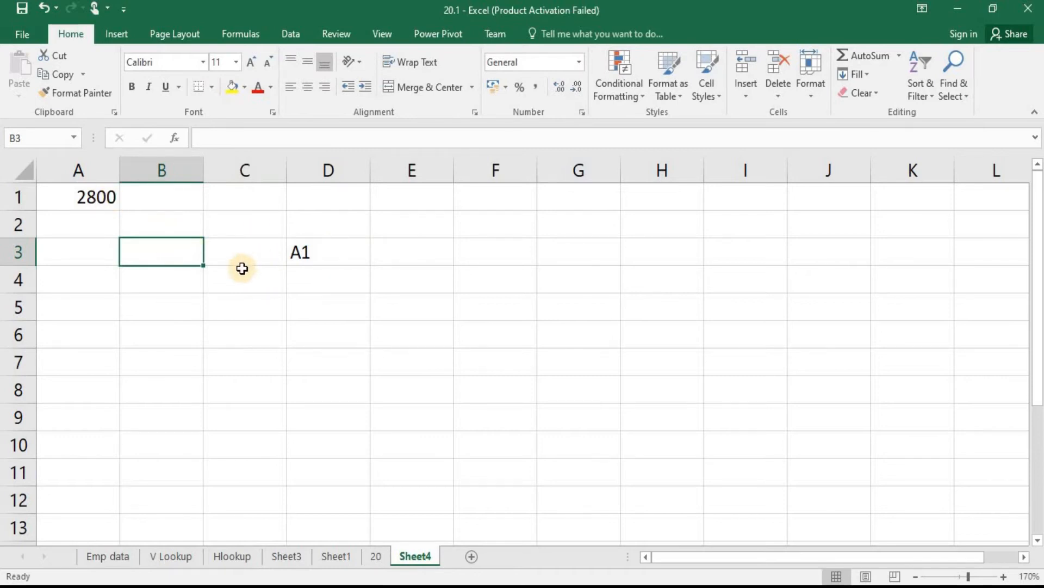
pyautogui.write('=in')
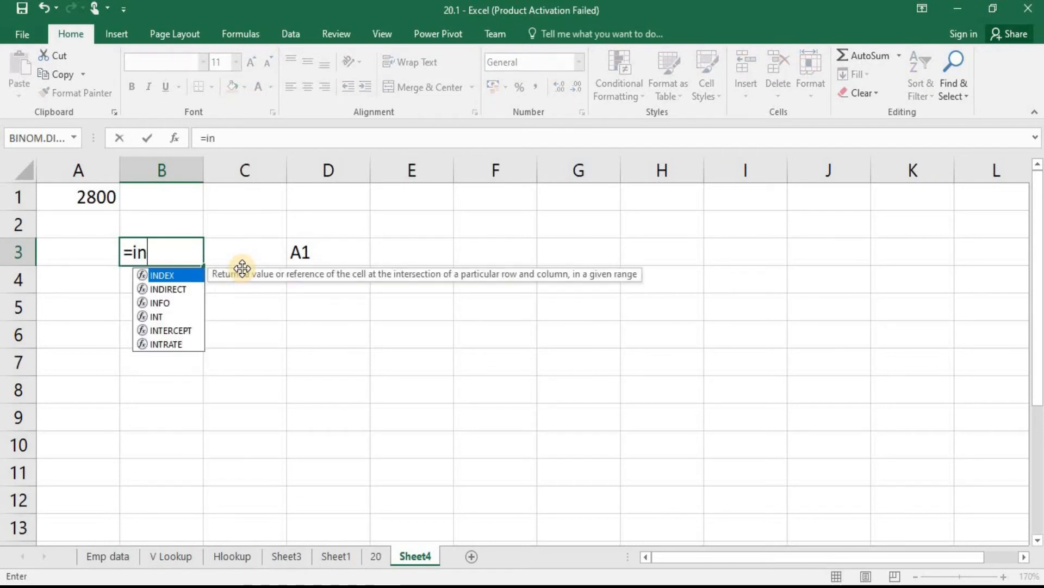
pyautogui.press('Down')
pyautogui.press('Tab')
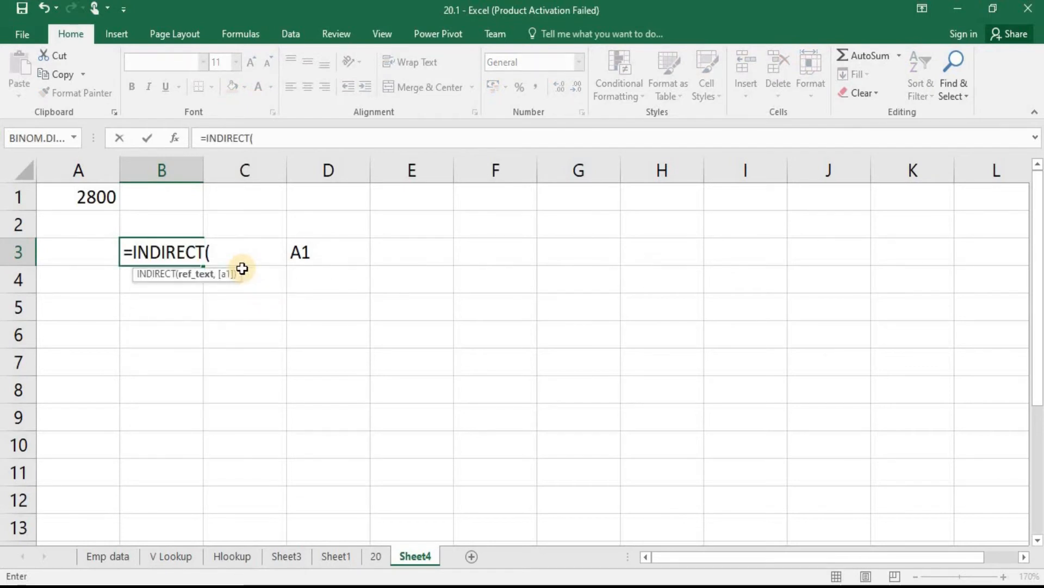
pyautogui.press('Right')
pyautogui.press('Right')
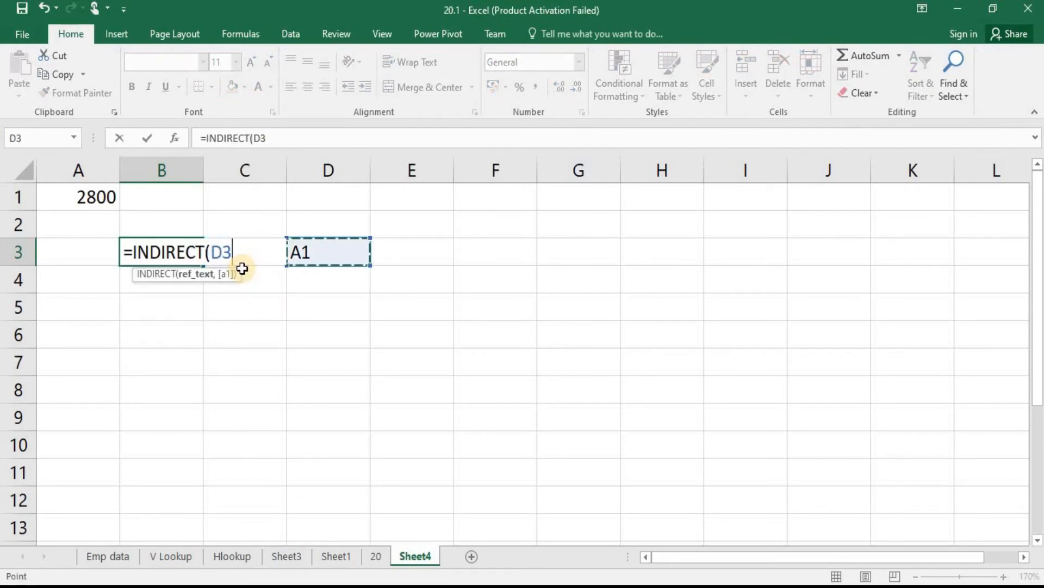
pyautogui.write(')')
pyautogui.press('Return')
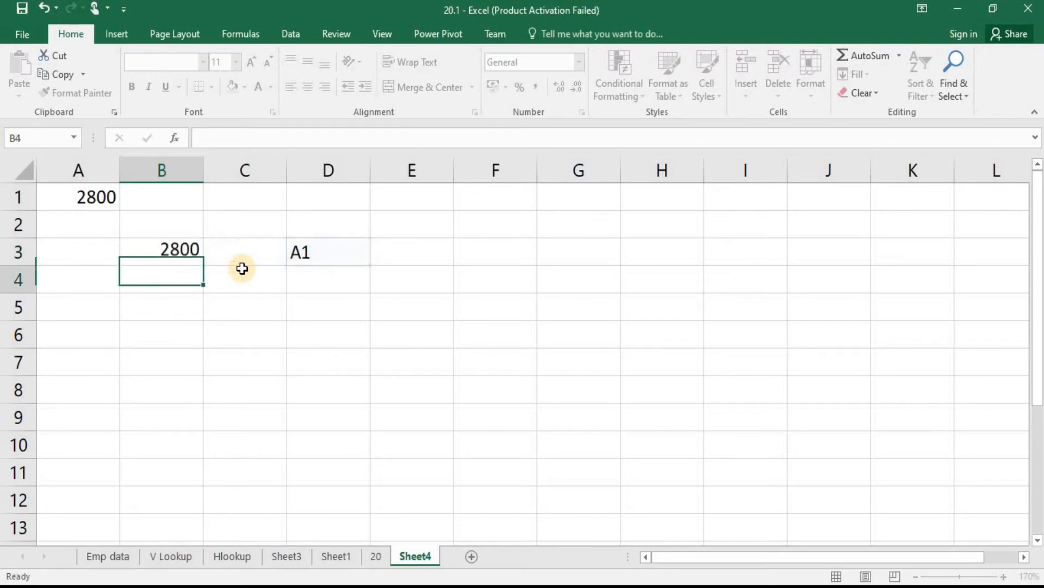
pyautogui.click(169, 256)
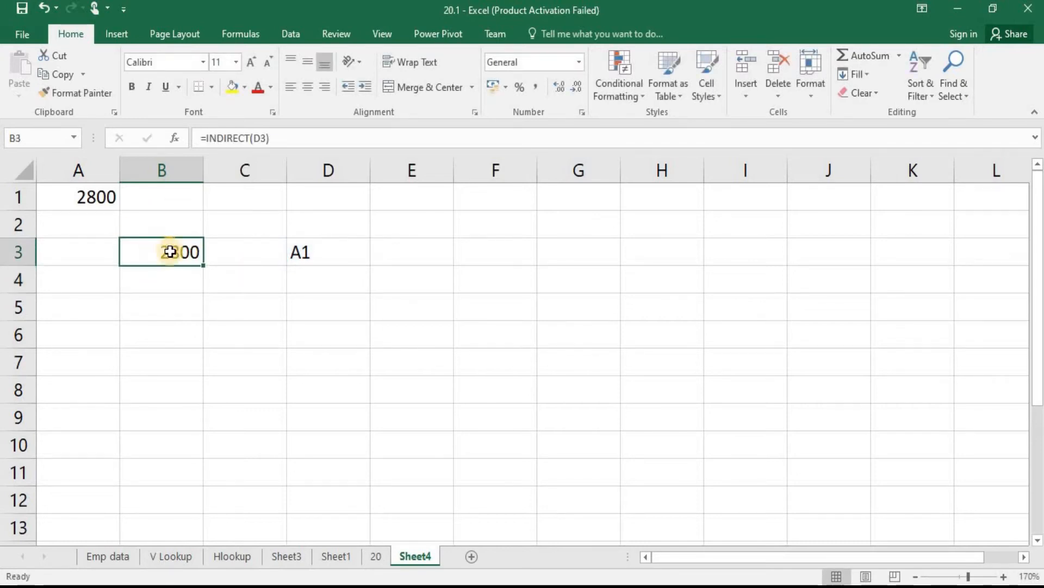
# Step: Change the value in cell A1 to 2500 to test the INDIRECT formula
pyautogui.click(92, 198)
pyautogui.doubleClick(92, 198)
pyautogui.moveTo(96, 198); pyautogui.dragTo(87, 198)
pyautogui.write('5')
pyautogui.press('Return')
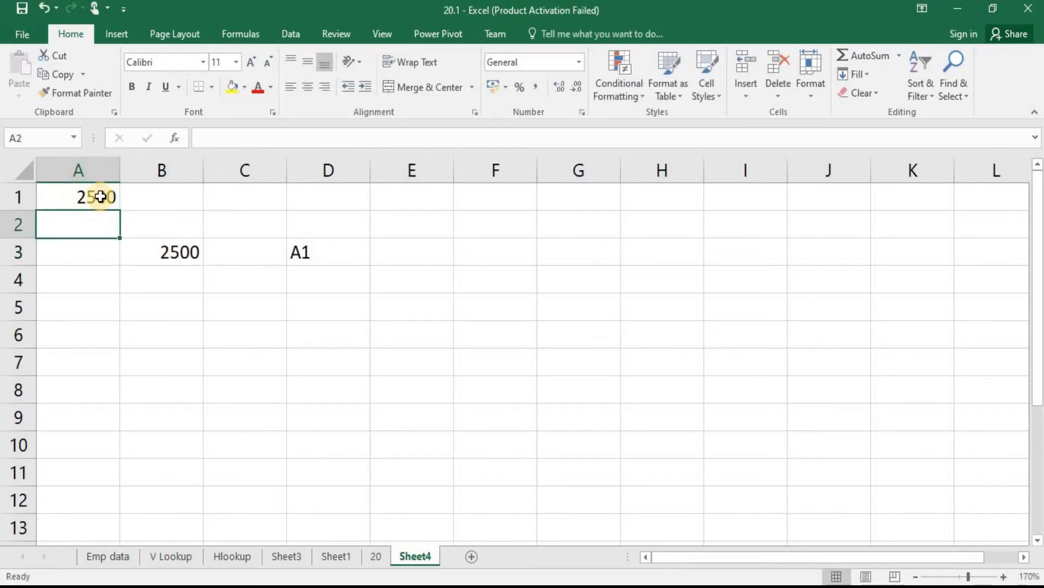
# Step: Add the FALSE (R1C1 style) argument to the INDIRECT formula in B3 and replace the reference text in D3 with R1C1
pyautogui.click(175, 253)
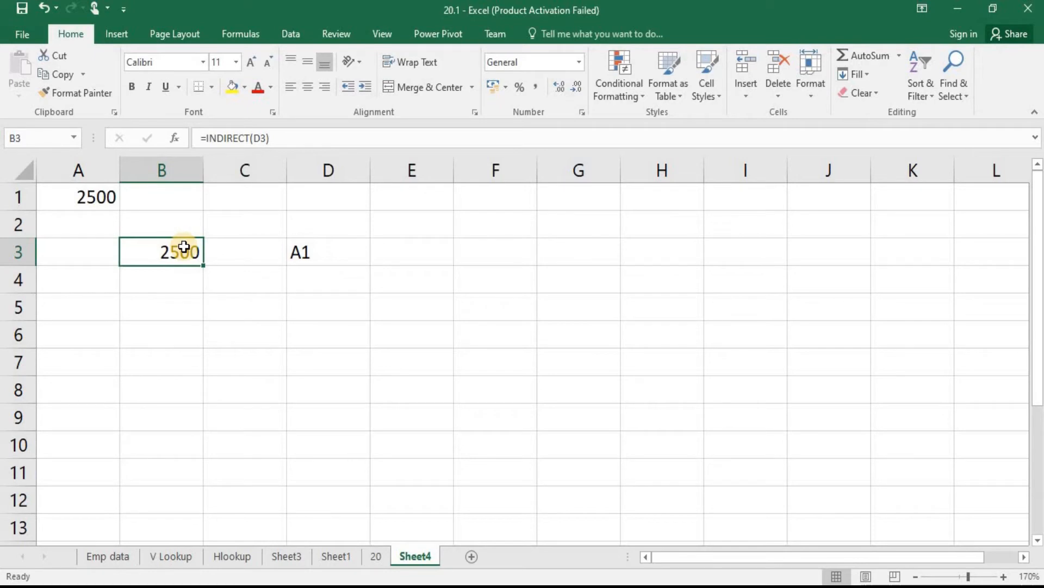
pyautogui.doubleClick(224, 249)
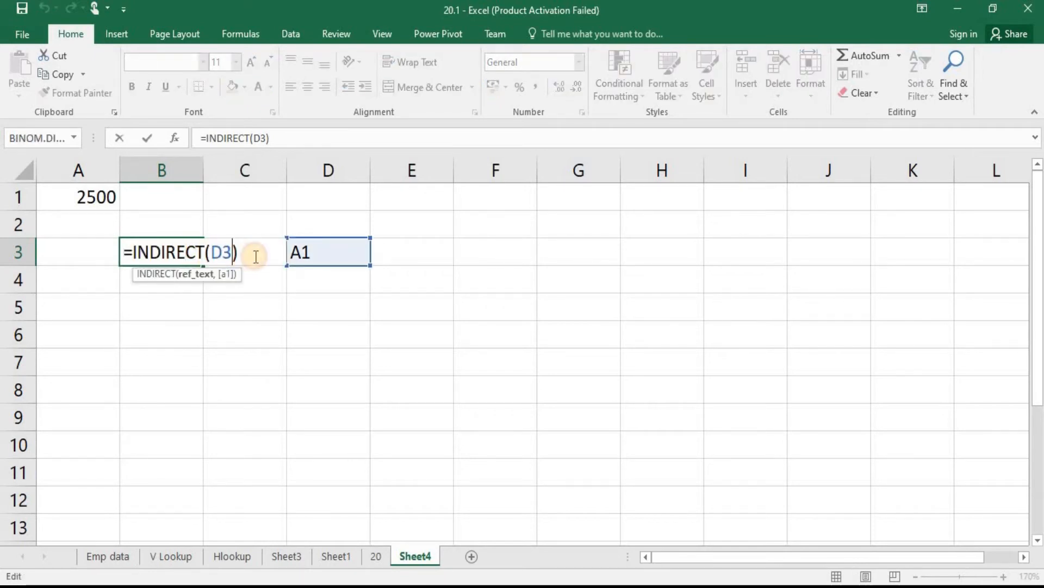
pyautogui.write(',')
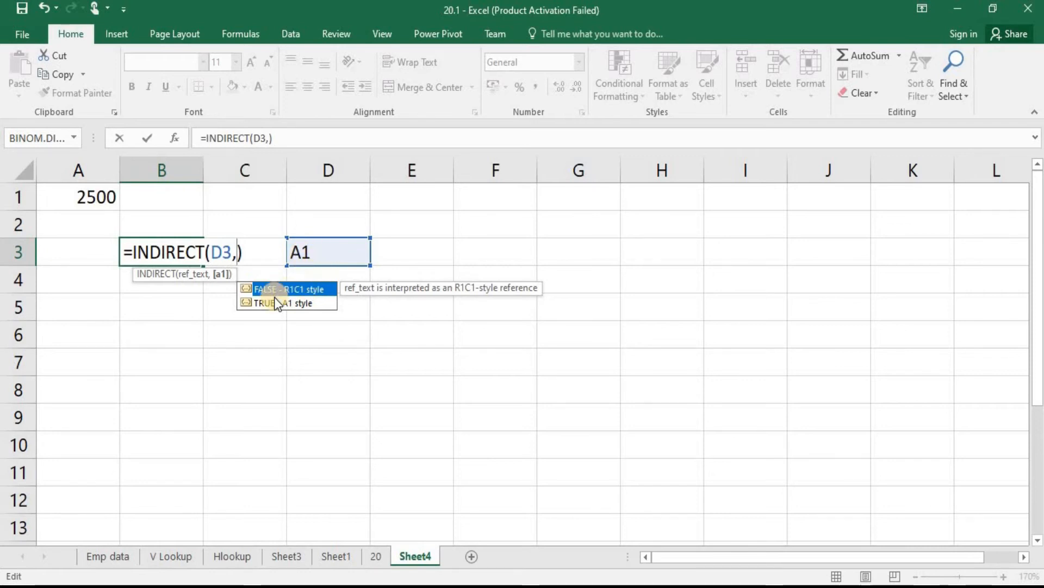
pyautogui.press('Return')
pyautogui.click(289, 262)
pyautogui.write('R')
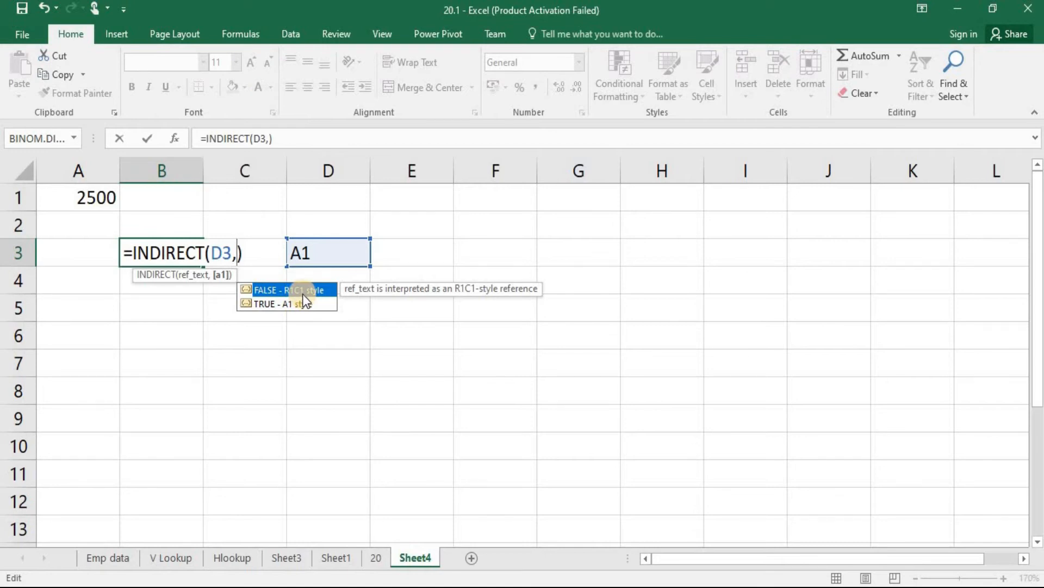
pyautogui.doubleClick(302, 294)
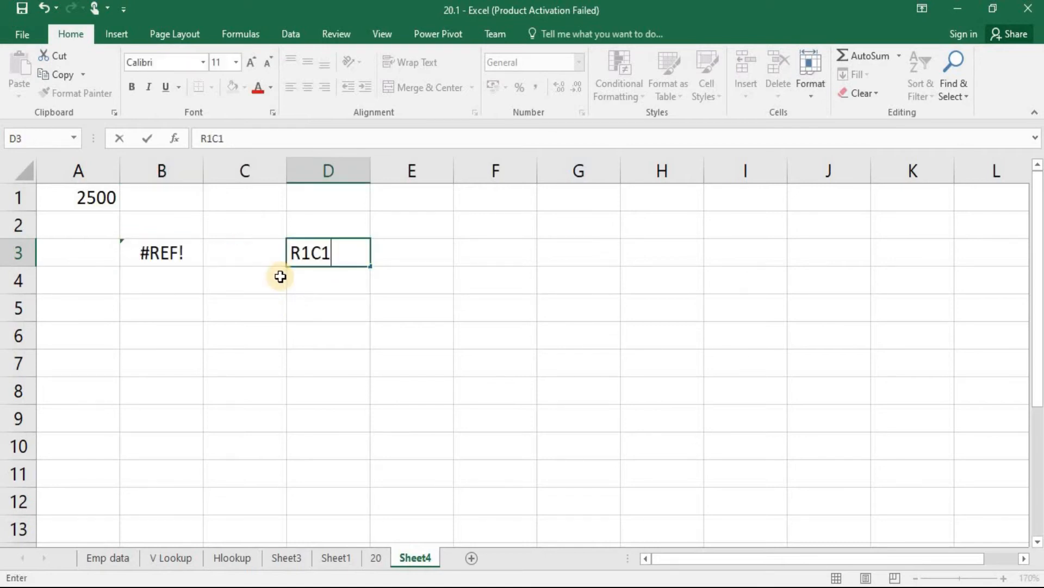
pyautogui.press('Return')
pyautogui.click(278, 275)
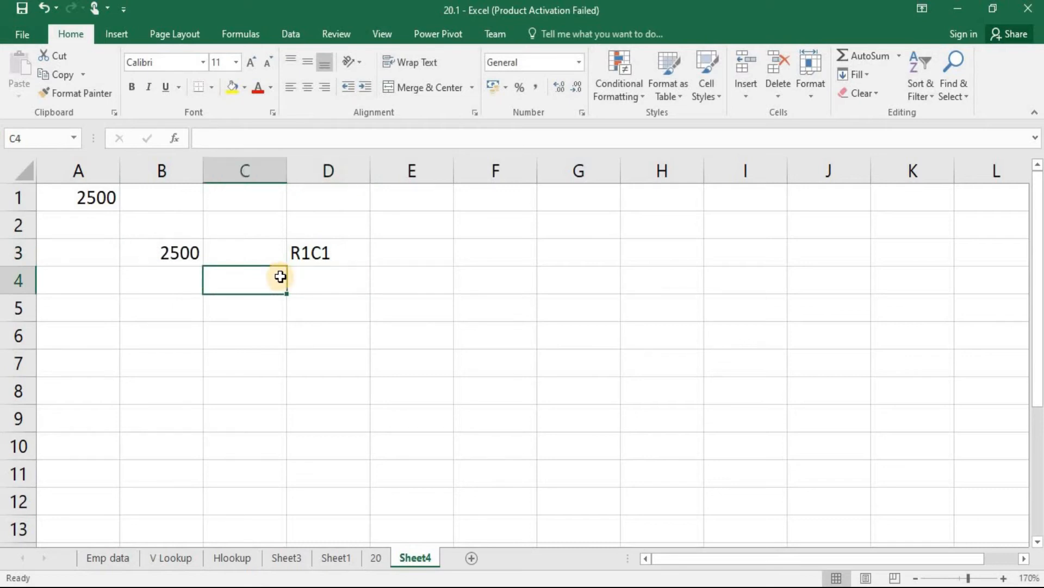
pyautogui.click(174, 252)
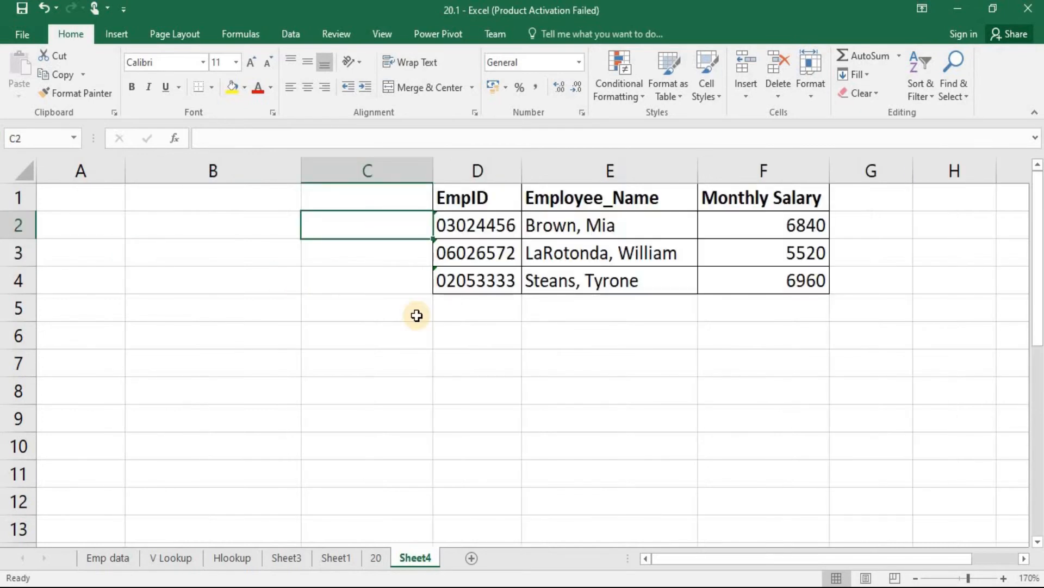
# Step: Review the employee names in the table in D1:F4 and select the empty cell C2 beside it
pyautogui.click(537, 222)
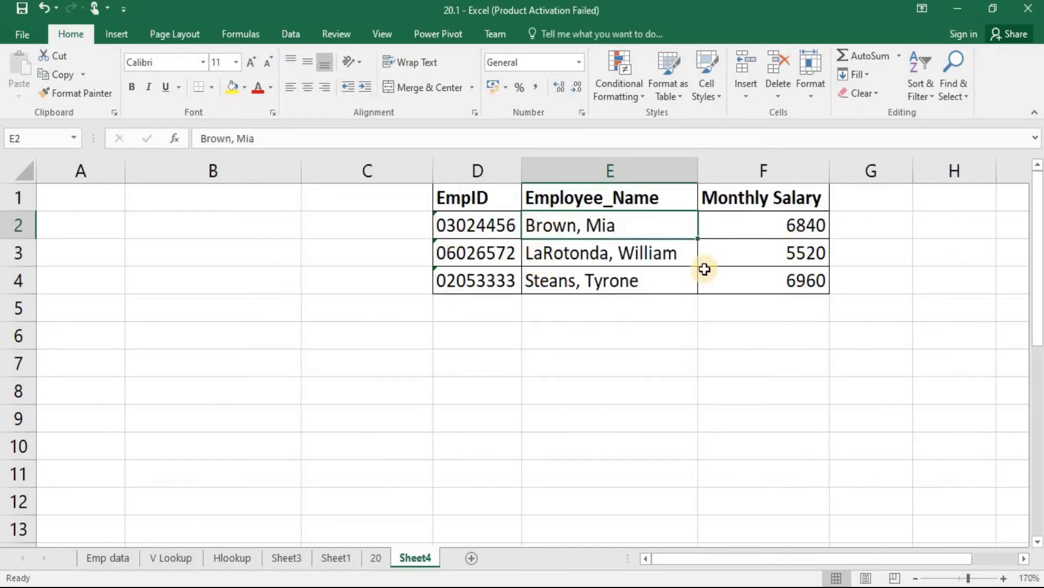
pyautogui.click(561, 283)
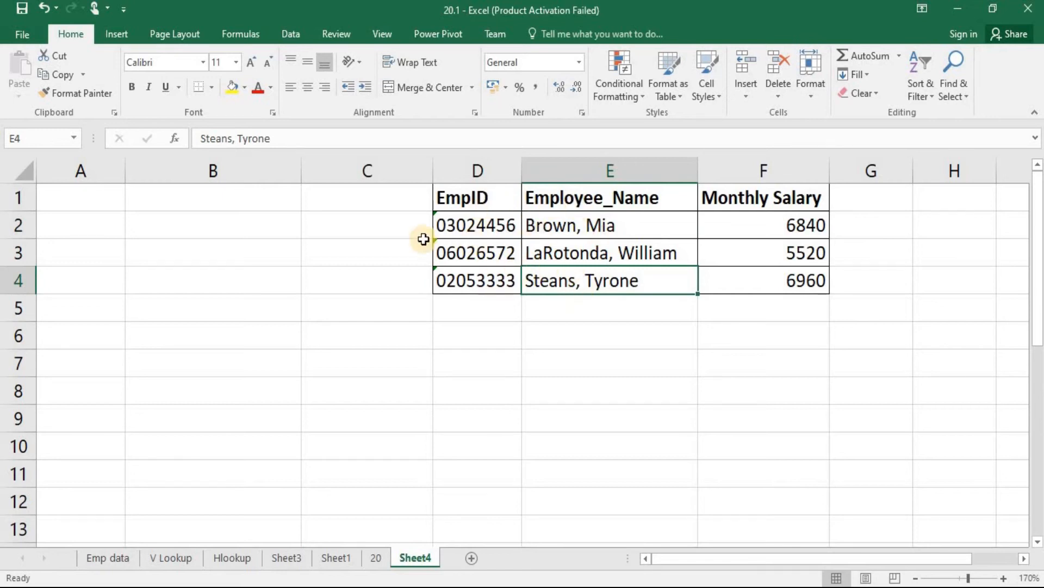
pyautogui.click(379, 216)
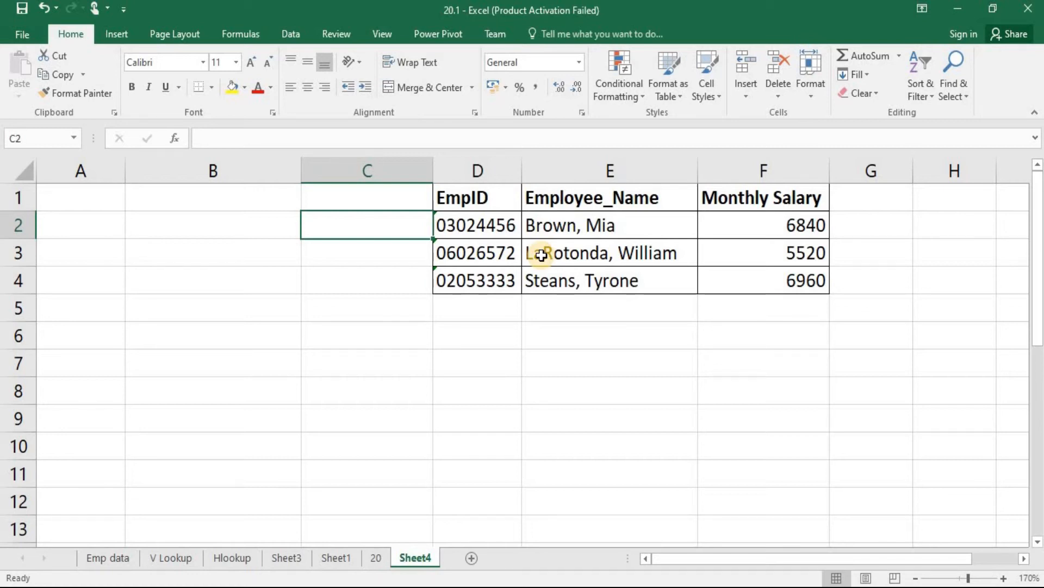
# Step: Enter an INDEX formula in C2 that returns the value at row 4, column 2 of the range D1:F4
pyautogui.write('=ind')
pyautogui.press('Tab')
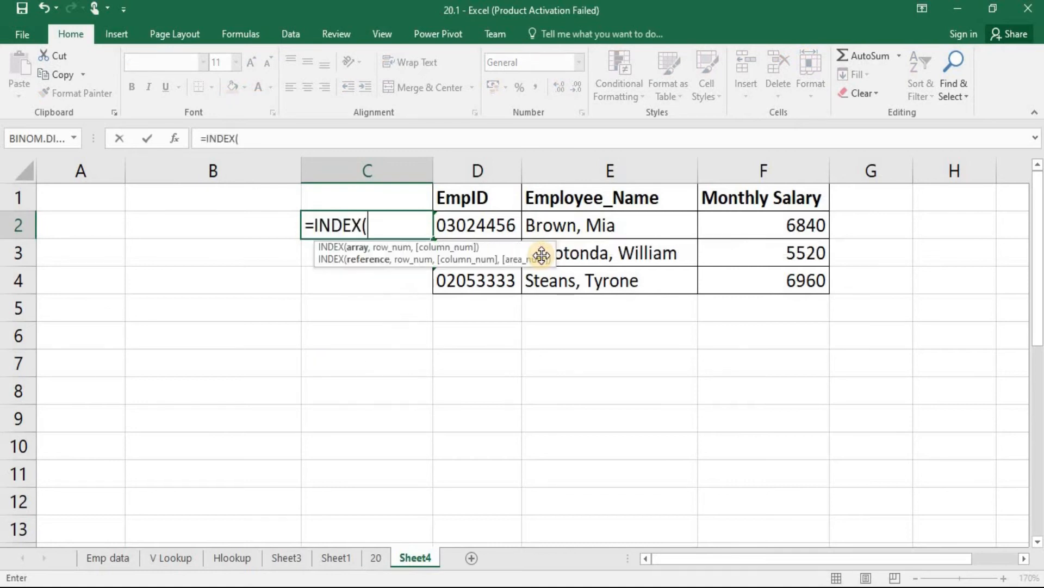
pyautogui.press('Right')
pyautogui.press('Up')
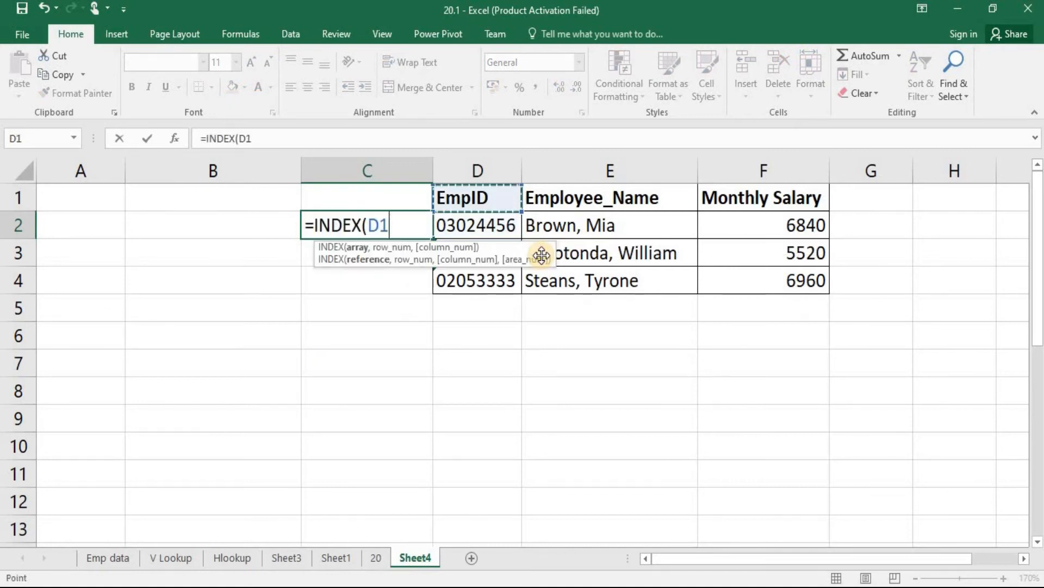
pyautogui.hotkey('shift', 'Right')
pyautogui.hotkey('shift', 'Right')
pyautogui.hotkey('shift', 'Down')
pyautogui.hotkey('shift', 'Down')
pyautogui.hotkey('shift', 'Down')
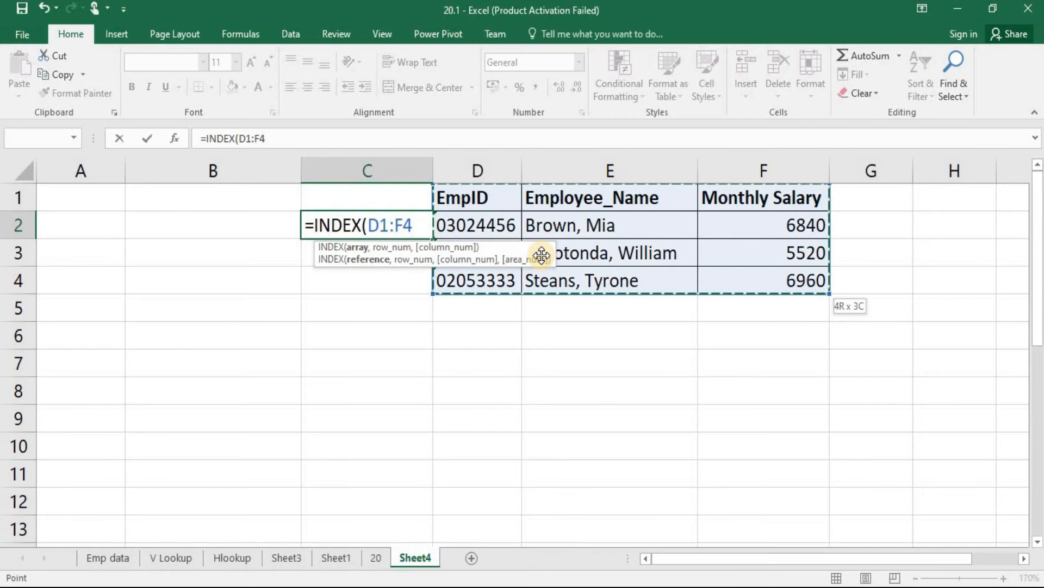
pyautogui.write(',4,')
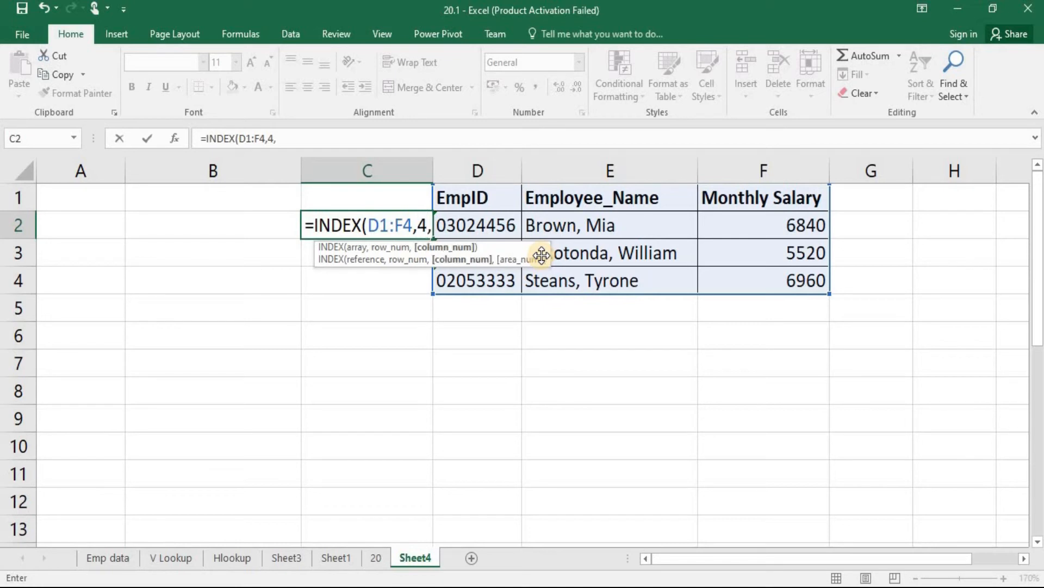
pyautogui.write('2')
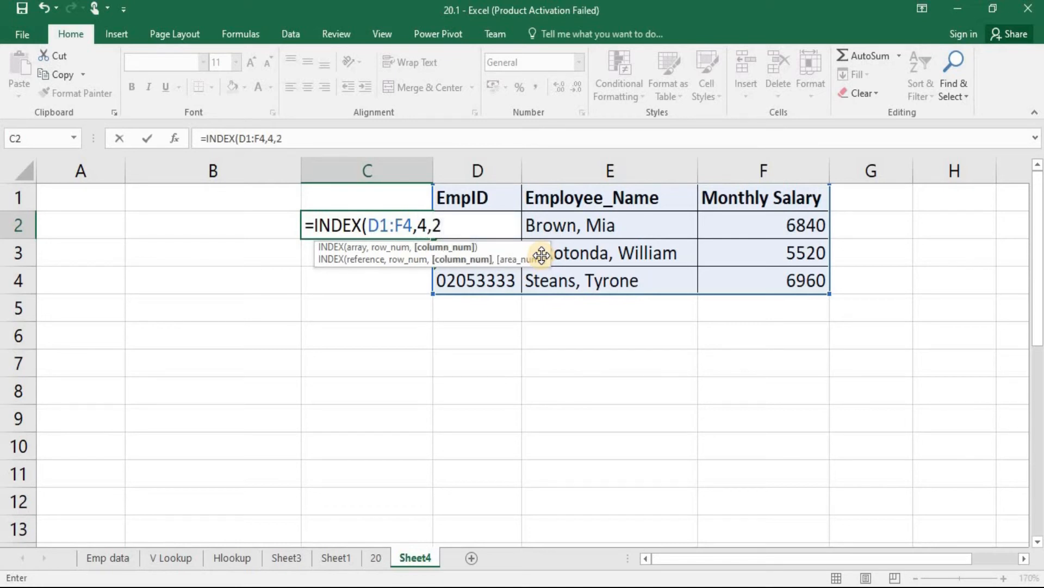
pyautogui.write(')')
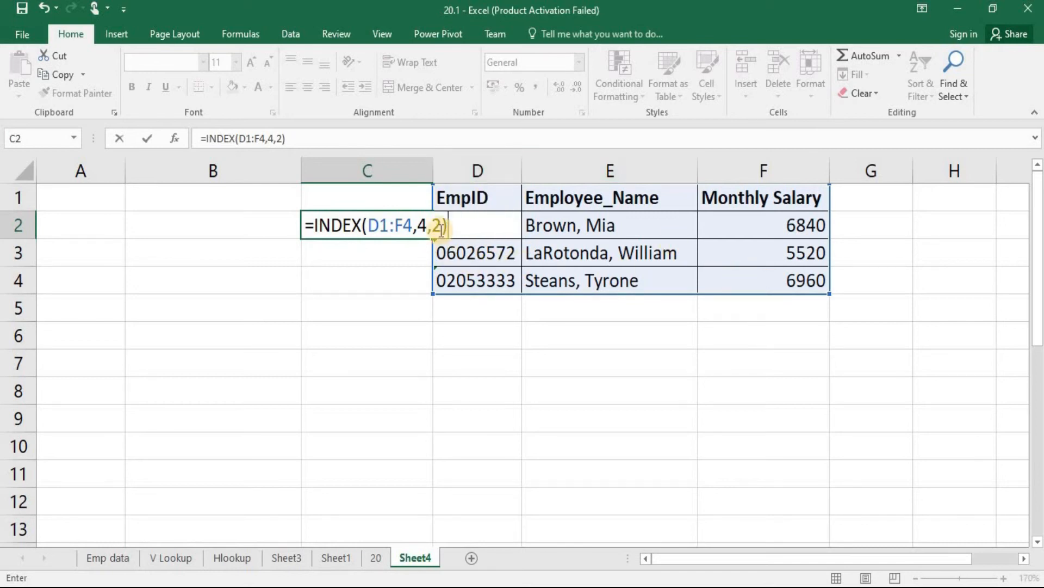
pyautogui.press('Return')
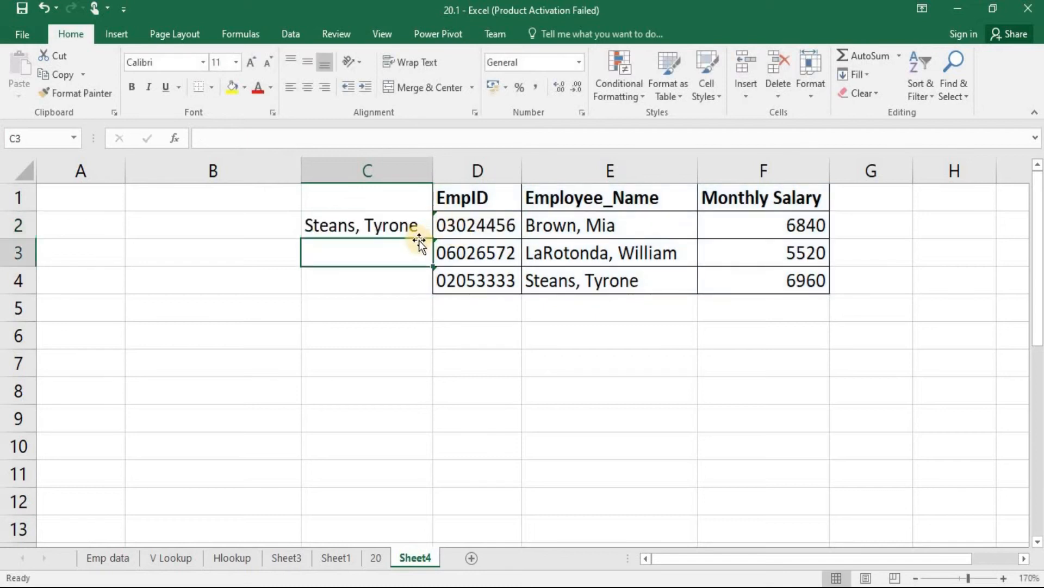
pyautogui.scroll(-5, 583, 352)
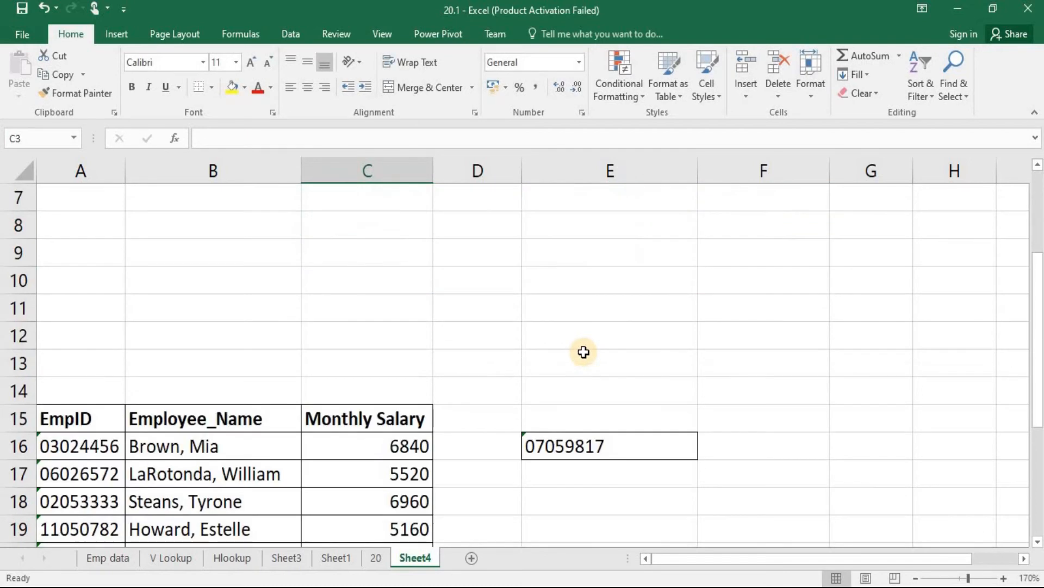
pyautogui.scroll(1, 584, 352)
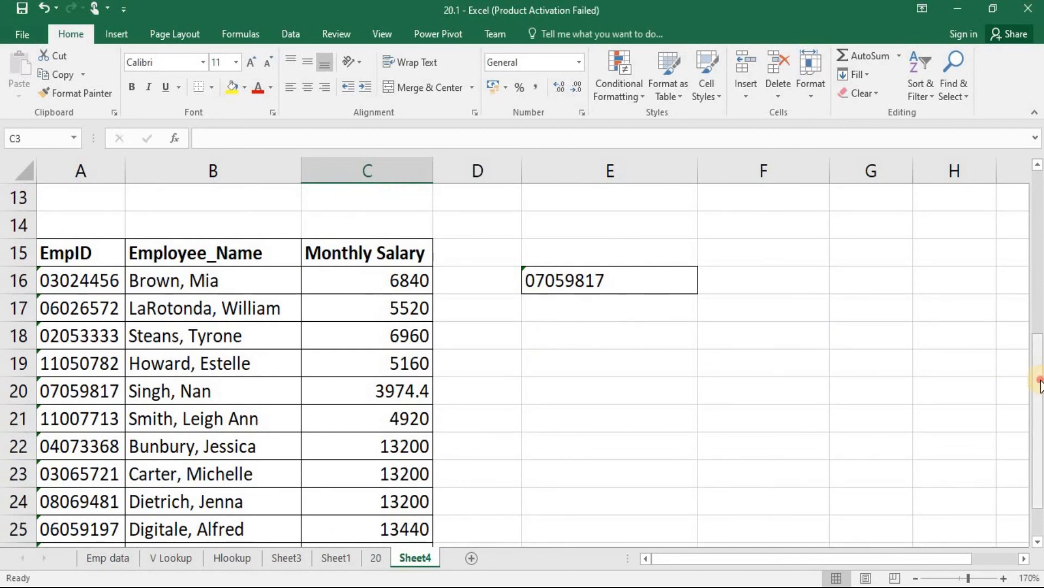
pyautogui.scroll(-1, 175, 283)
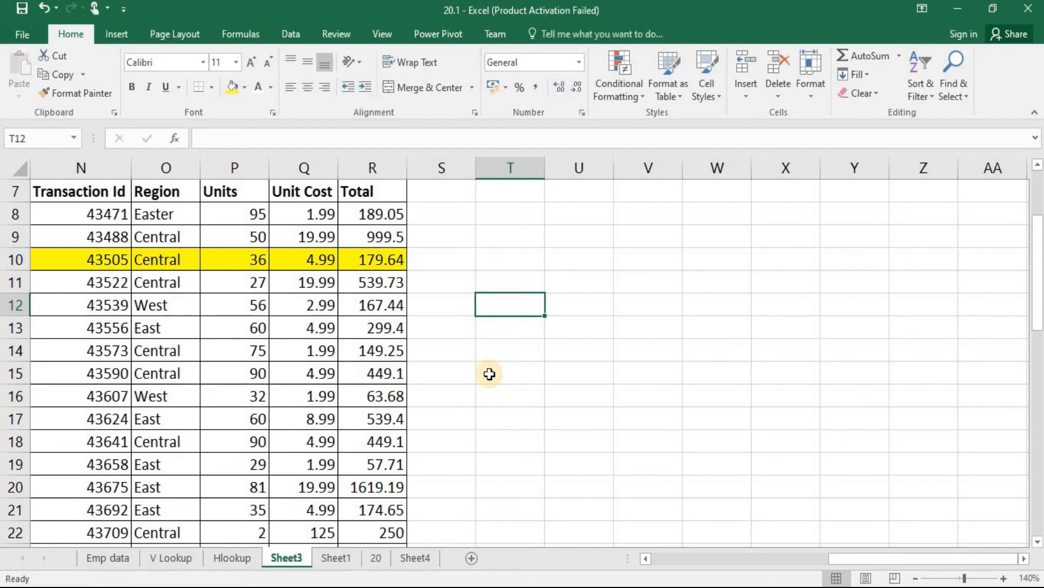
# Step: Enter a SUM formula in T12 on Sheet3 around OFFSET, with reference N8, rows 2, columns 2, height 1 and width 3
pyautogui.write('=s')
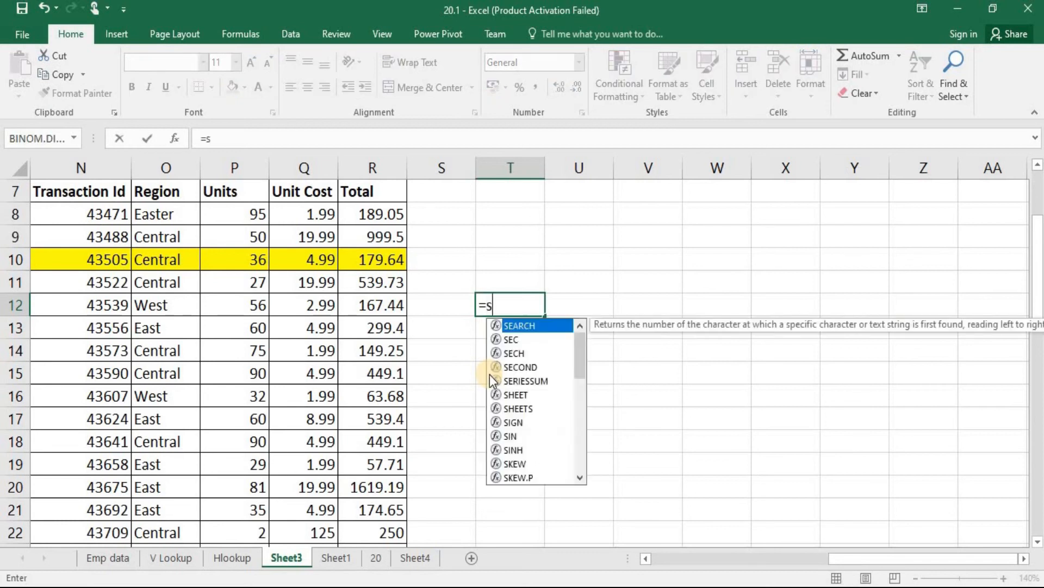
pyautogui.write('um')
pyautogui.press('Tab')
pyautogui.write('off')
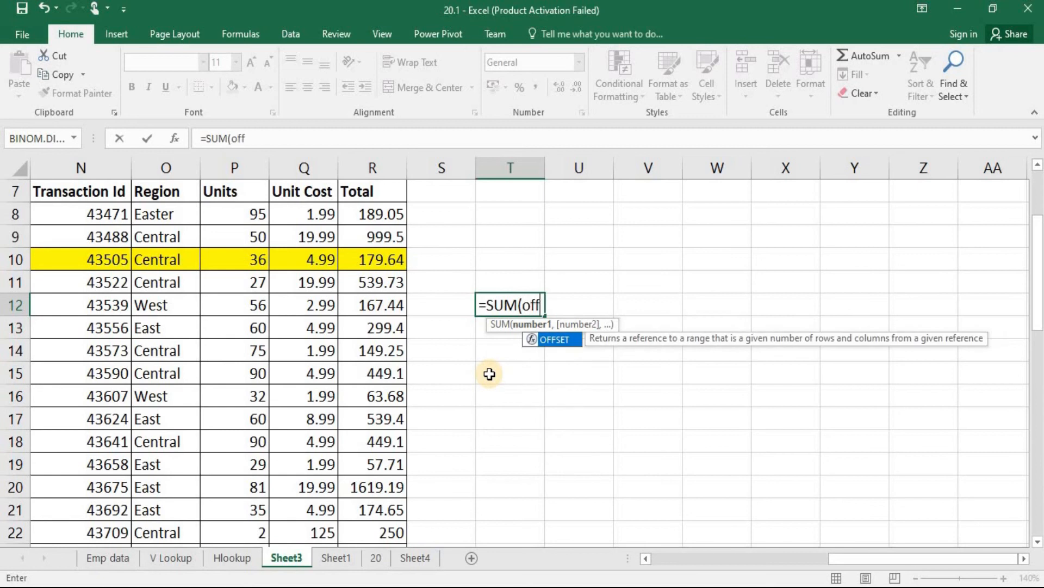
pyautogui.press('Tab')
pyautogui.press('Left')
pyautogui.press('Left')
pyautogui.press('Left')
pyautogui.press('Left')
pyautogui.press('Up')
pyautogui.press('Up')
pyautogui.press('Left')
pyautogui.press('Left')
pyautogui.press('Up')
pyautogui.press('Up')
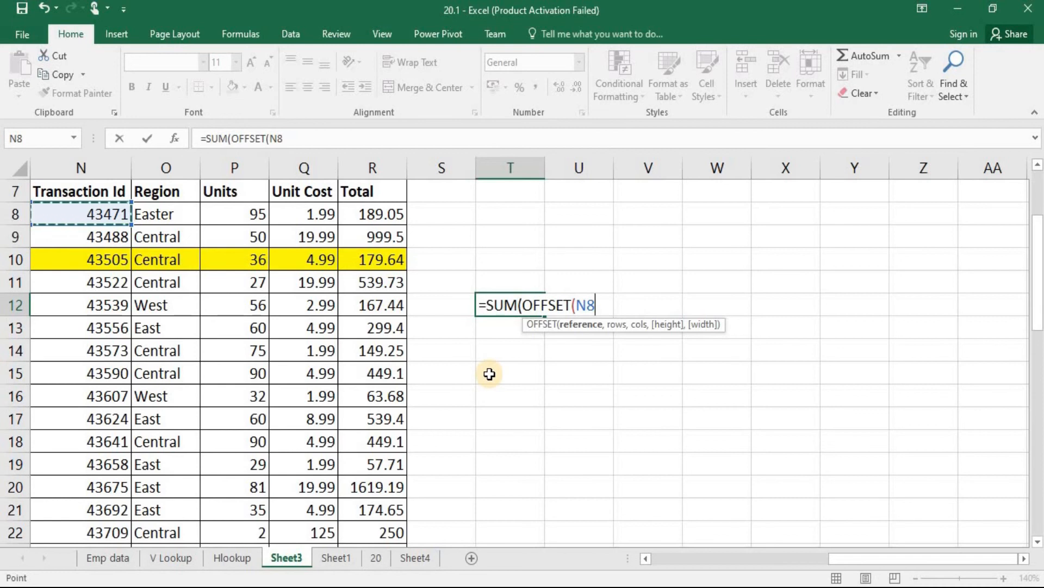
pyautogui.write(',')
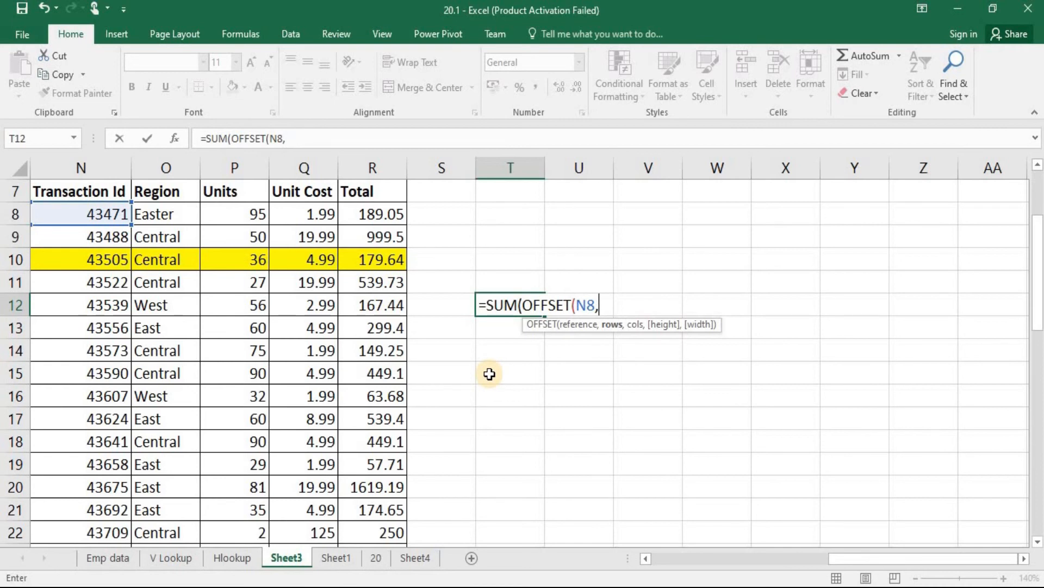
pyautogui.write('2,')
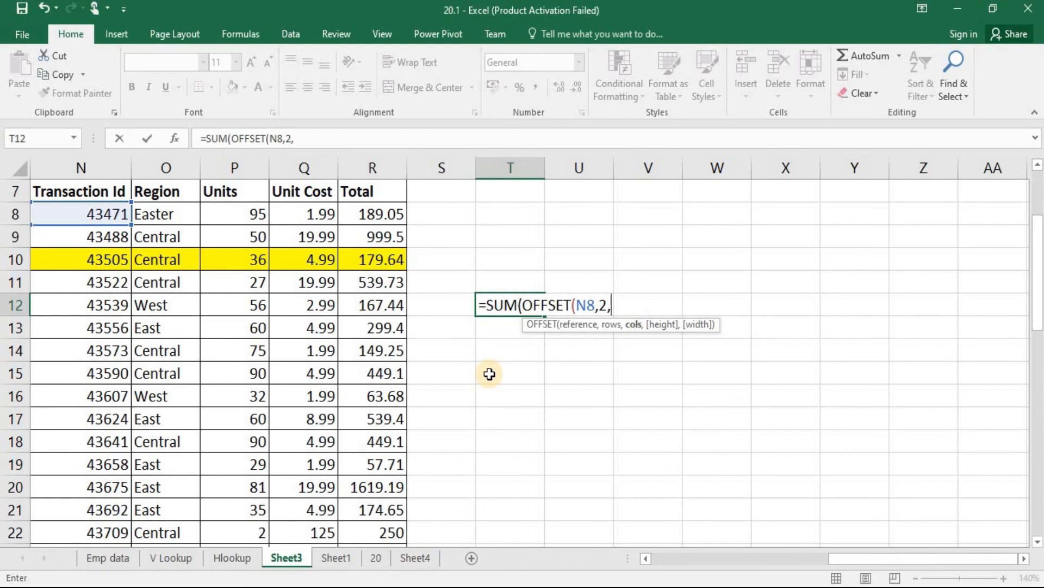
pyautogui.write('2')
pyautogui.press('BackSpace')
pyautogui.write(',')
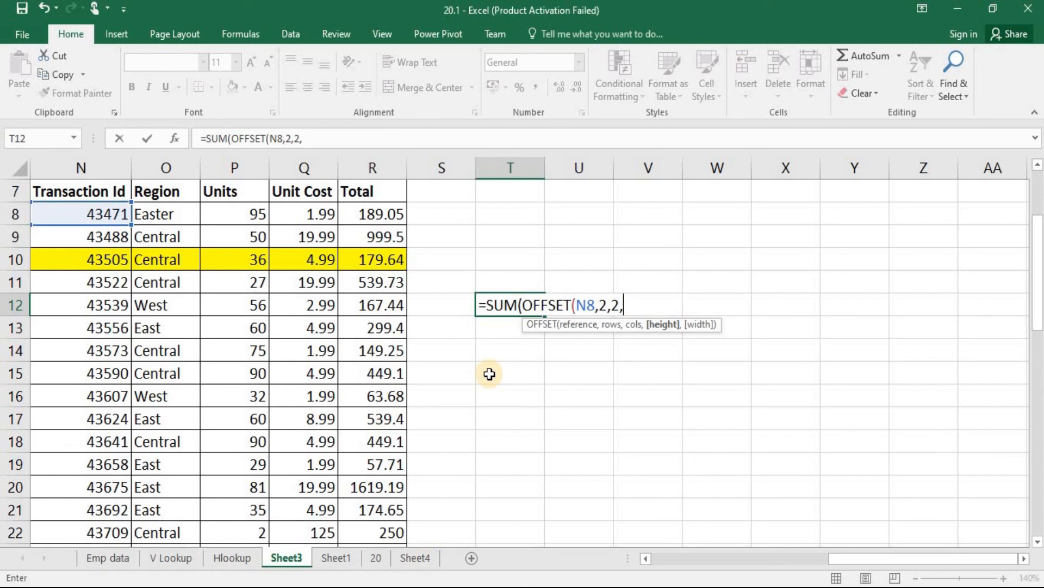
pyautogui.write('1,3)')
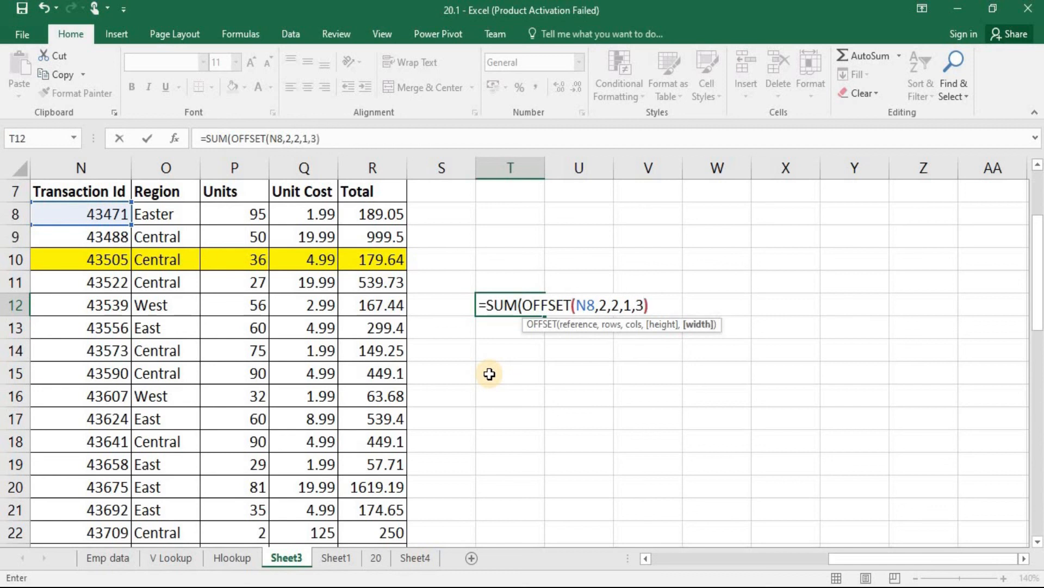
pyautogui.press('Return')
# Step: Select P10:R10 to check the sum of those cells against the formula result in T12
pyautogui.click(495, 360)
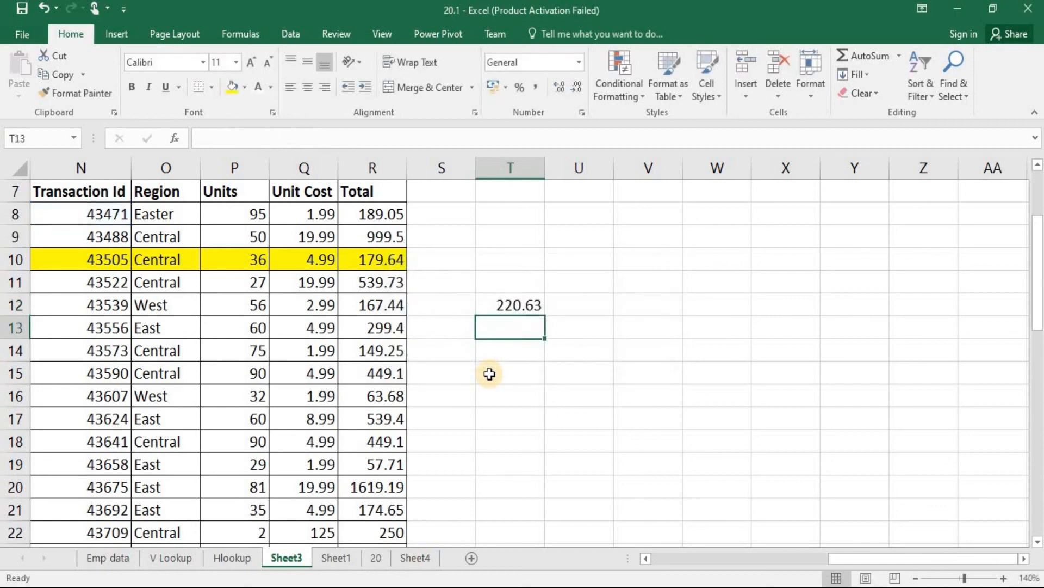
pyautogui.moveTo(231, 265); pyautogui.dragTo(383, 256)
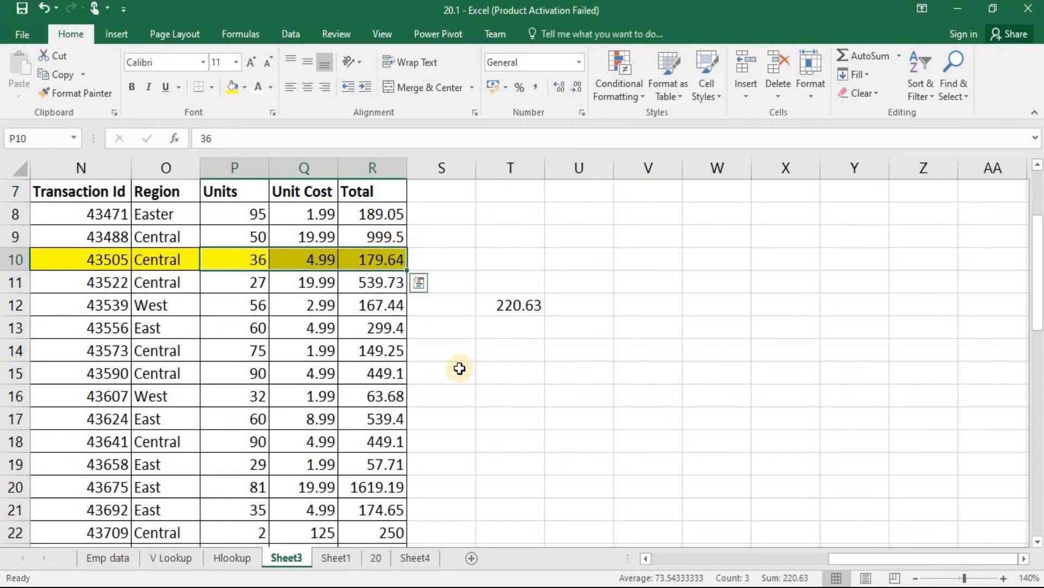
pyautogui.click(511, 301)
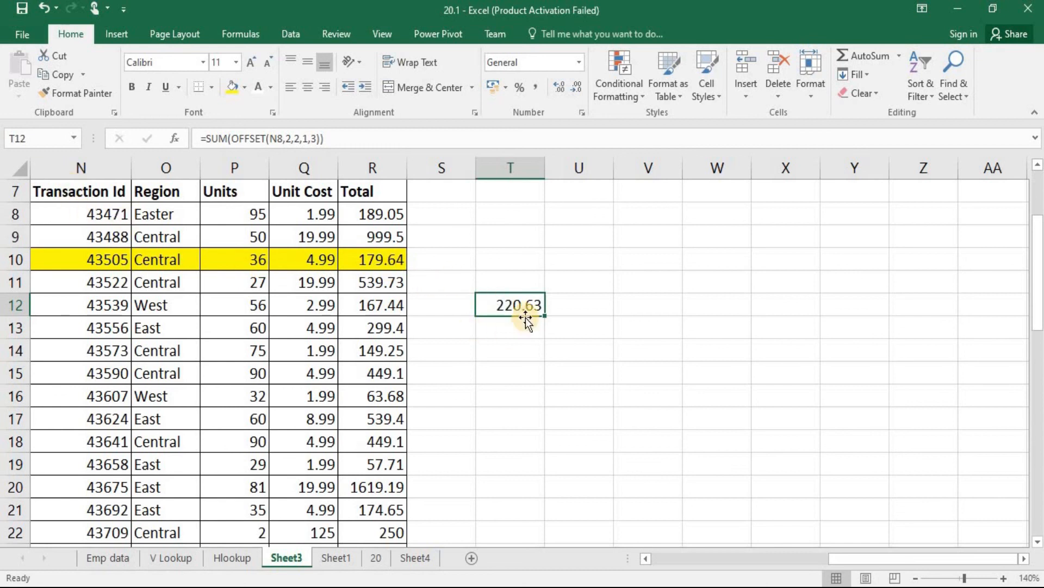
pyautogui.write('=')
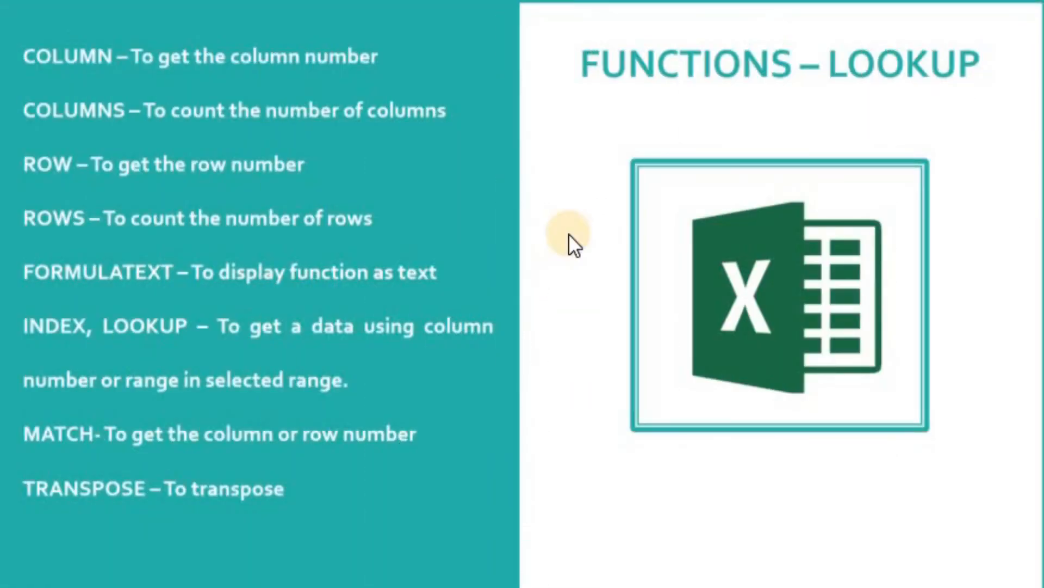